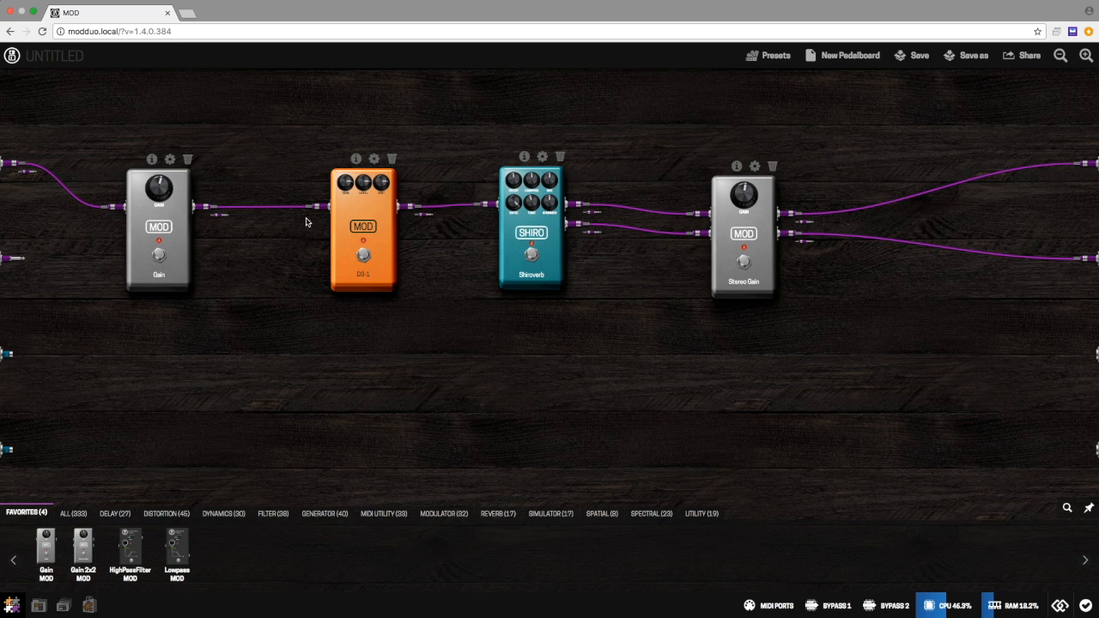
Step: Reposition the DS-1, Shiroverb and Stereo Gain pedals to space them out more evenly along the signal chain
{"action": "left_click_drag", "start_coordinate": [367, 226], "coordinate": [333, 220]}
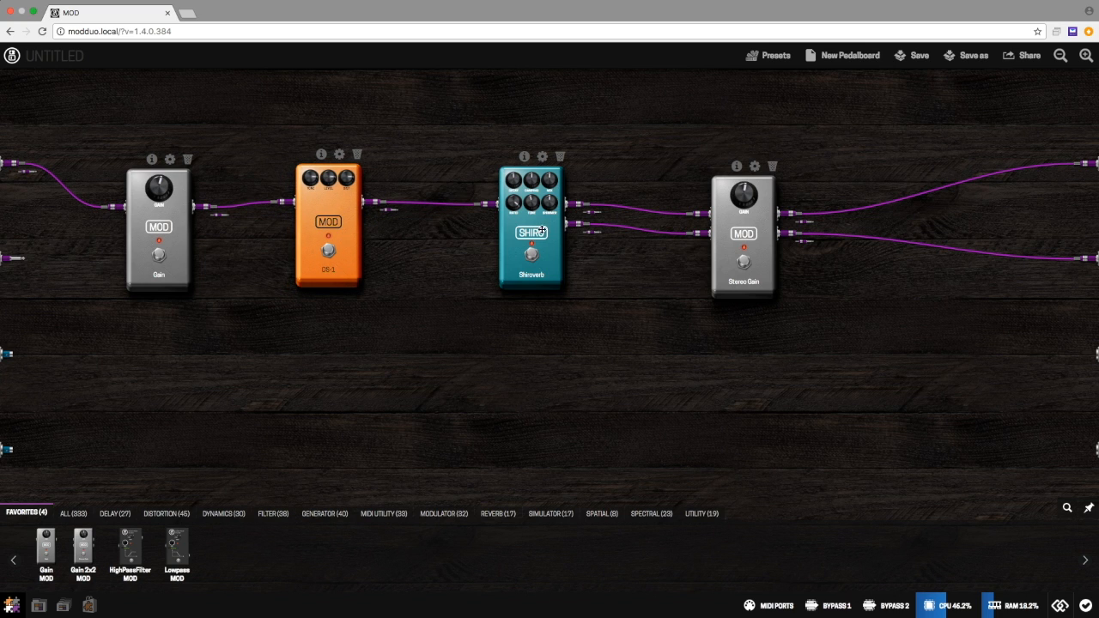
{"action": "left_click_drag", "start_coordinate": [540, 233], "coordinate": [503, 228]}
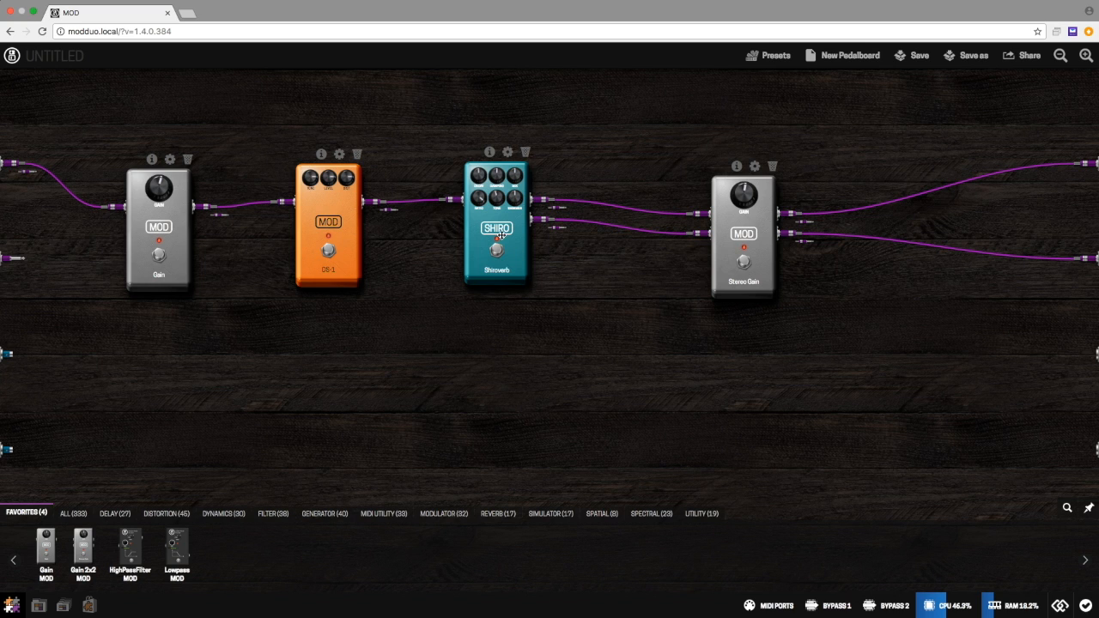
{"action": "left_click_drag", "start_coordinate": [496, 227], "coordinate": [541, 227]}
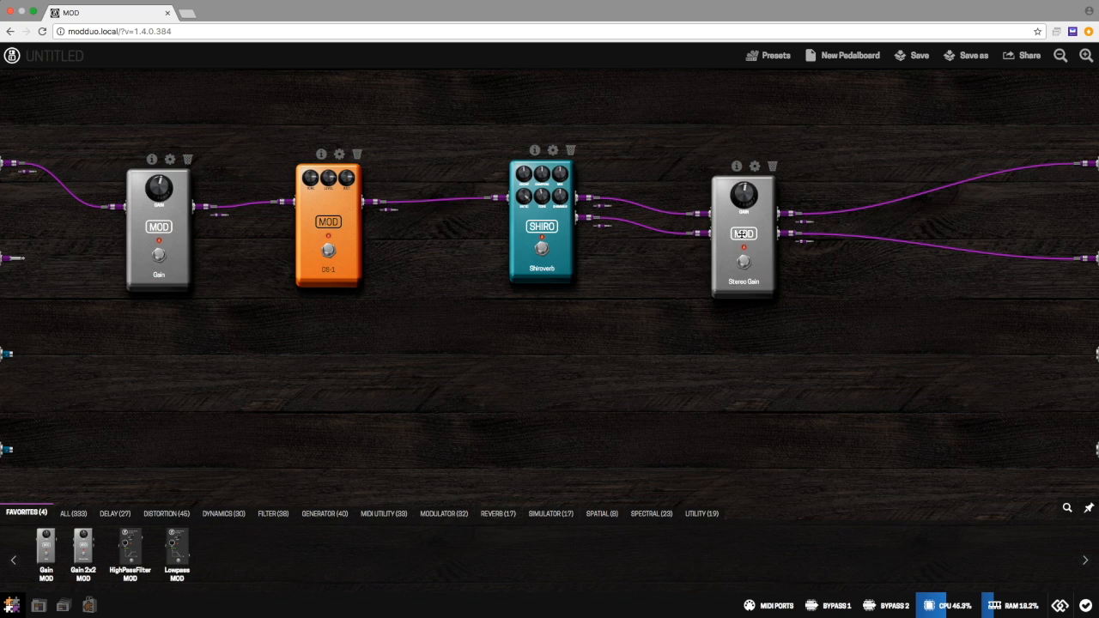
{"action": "left_click_drag", "start_coordinate": [742, 233], "coordinate": [750, 223]}
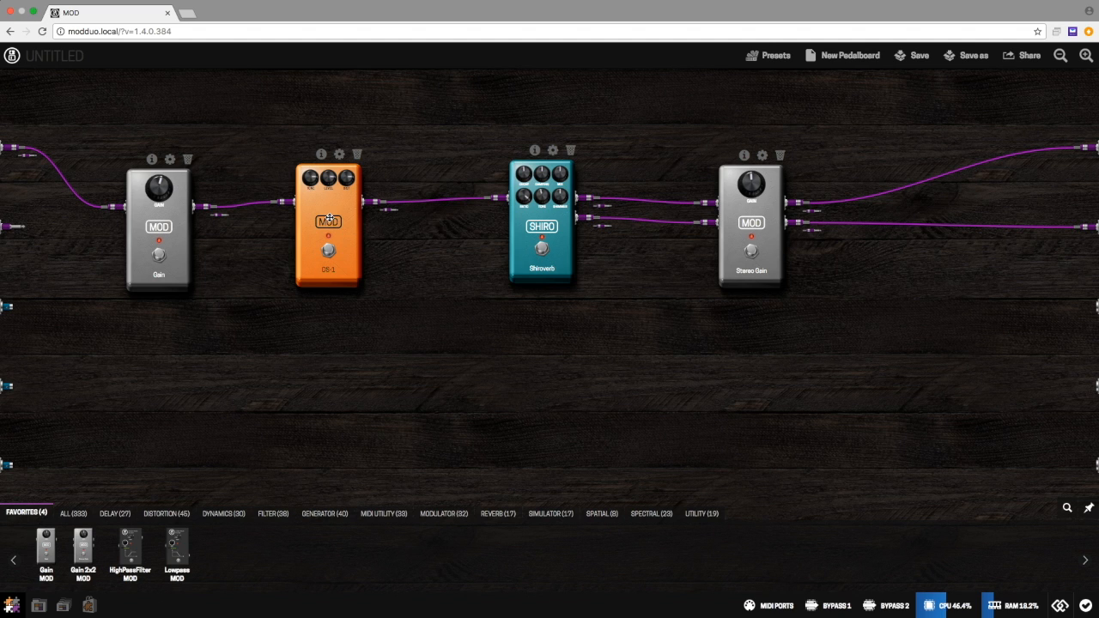
Step: Toggle the DS-1 pedal off and on, set Tone to 0.19, Level to 0.22 and Dist to 0.39, and close its settings
{"action": "left_click", "coordinate": [340, 156]}
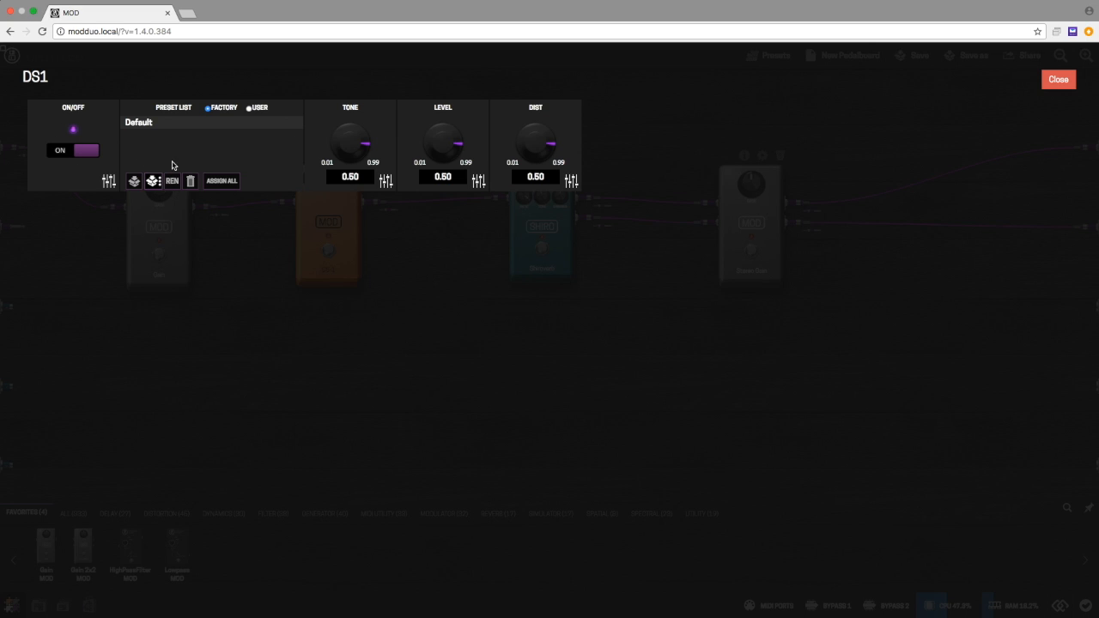
{"action": "left_click", "coordinate": [85, 151]}
{"action": "left_click", "coordinate": [85, 151]}
{"action": "left_click_drag", "start_coordinate": [350, 143], "coordinate": [447, 161]}
{"action": "mouse_move", "coordinate": [536, 150]}
{"action": "left_mouse_down"}
{"action": "mouse_move", "coordinate": [533, 166]}
{"action": "mouse_move", "coordinate": [535, 156]}
{"action": "left_mouse_up"}
{"action": "left_click_drag", "start_coordinate": [449, 152], "coordinate": [446, 144]}
{"action": "left_click_drag", "start_coordinate": [351, 146], "coordinate": [351, 142]}
{"action": "left_click", "coordinate": [1058, 80]}
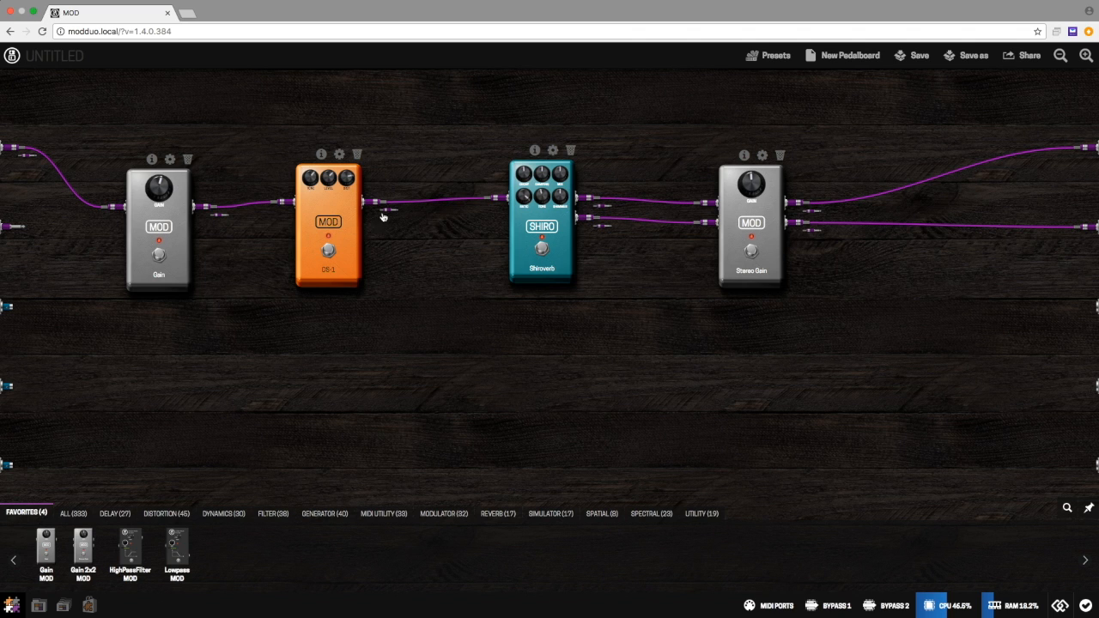
Step: Examine the actuator options available for the DS-1 pedal's bypass, leaving the assignment dialog without saving
{"action": "left_click", "coordinate": [339, 155]}
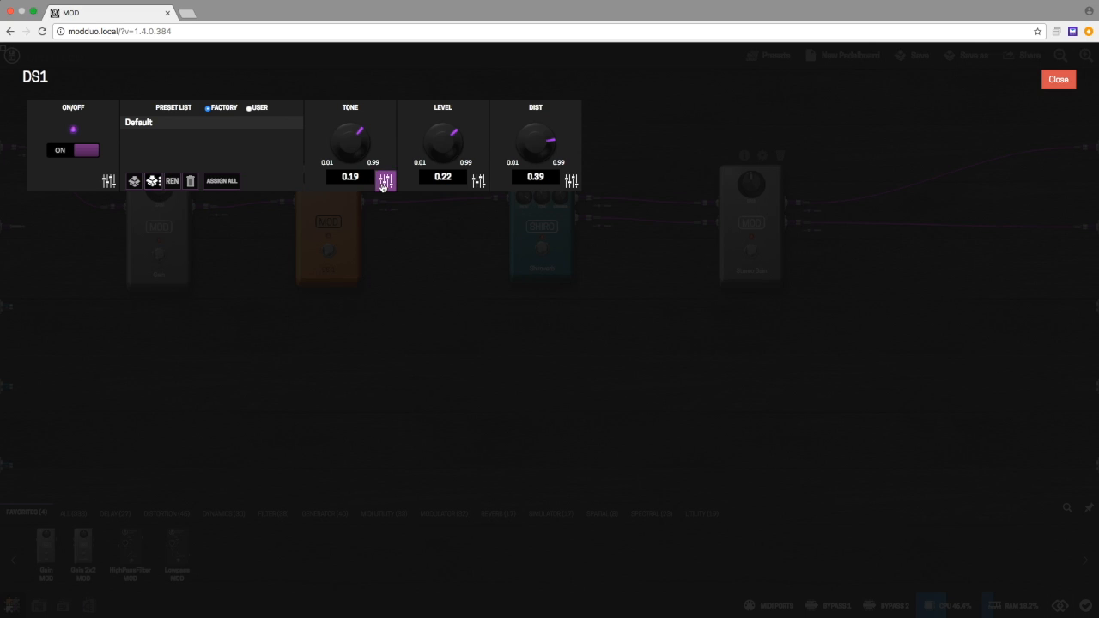
{"action": "left_click", "coordinate": [108, 181]}
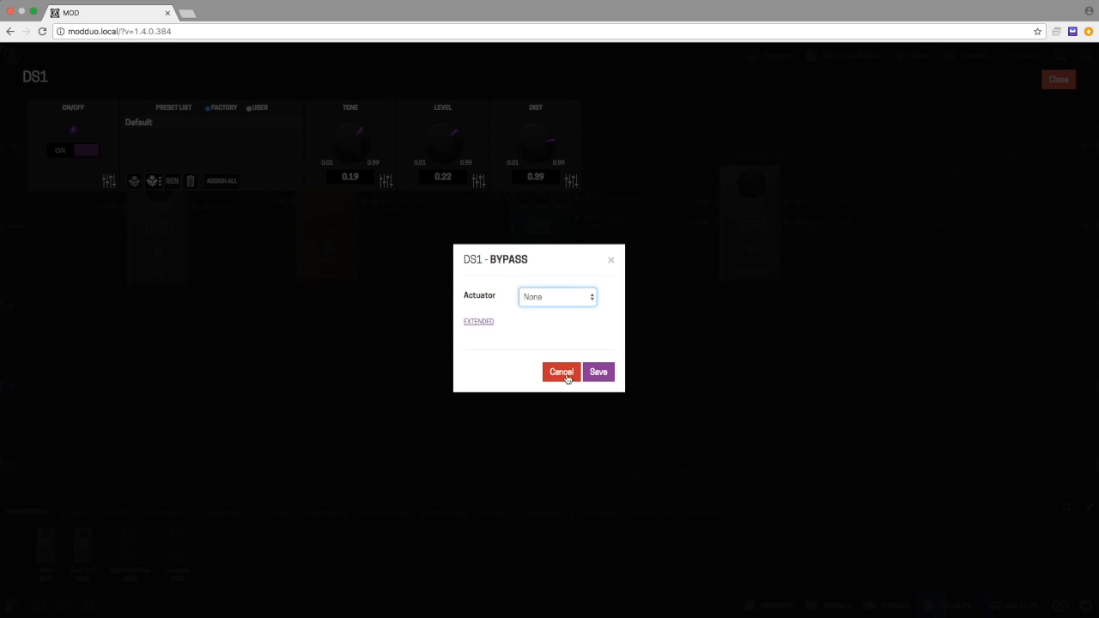
{"action": "left_click", "coordinate": [589, 301]}
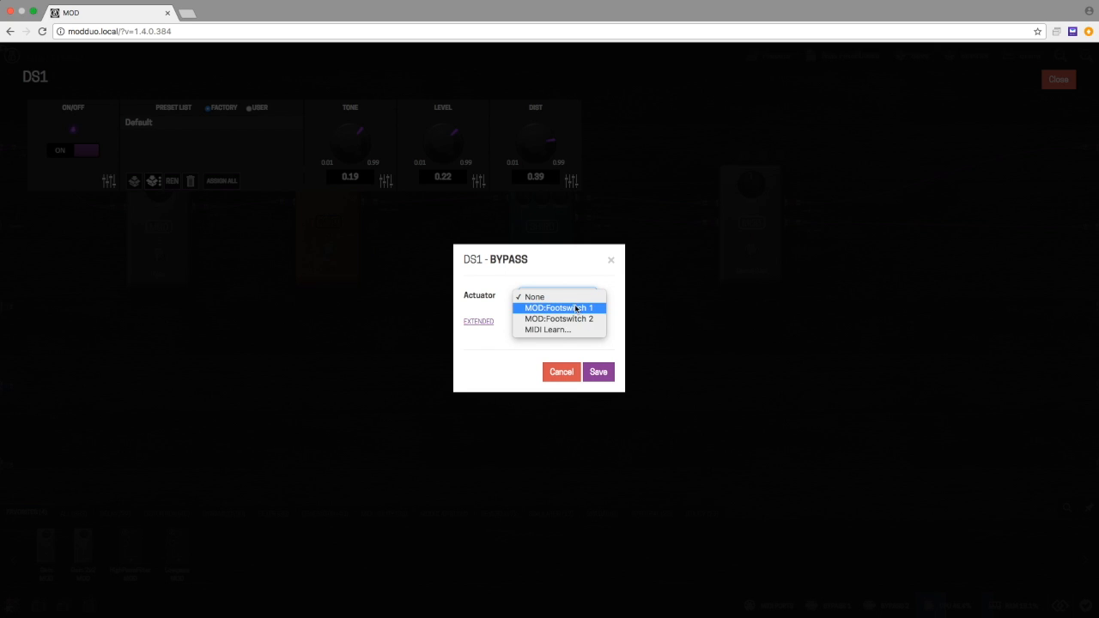
{"action": "left_click", "coordinate": [564, 376]}
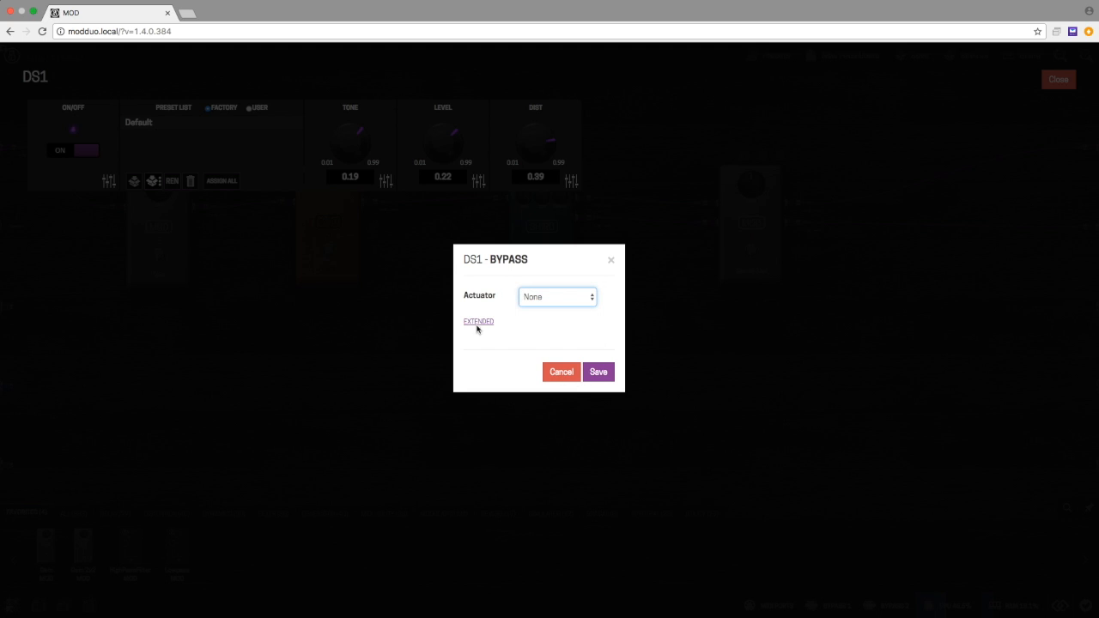
{"action": "left_click", "coordinate": [563, 377]}
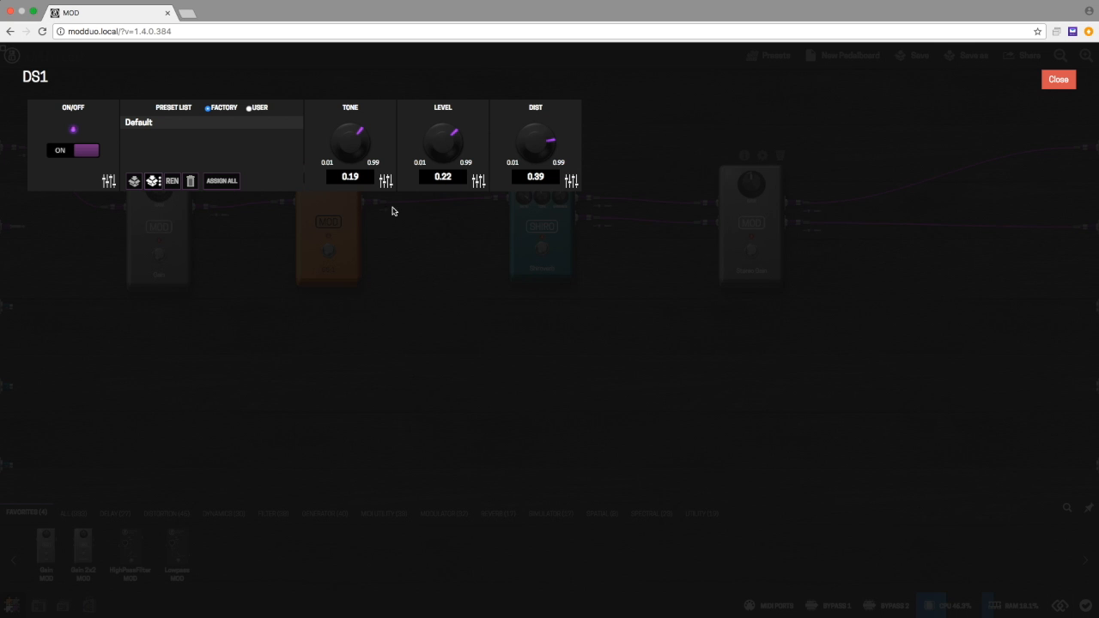
Step: Examine the actuator options available for the DS-1 pedal's Tone control, leaving the assignment dialog without saving
{"action": "left_click", "coordinate": [385, 181]}
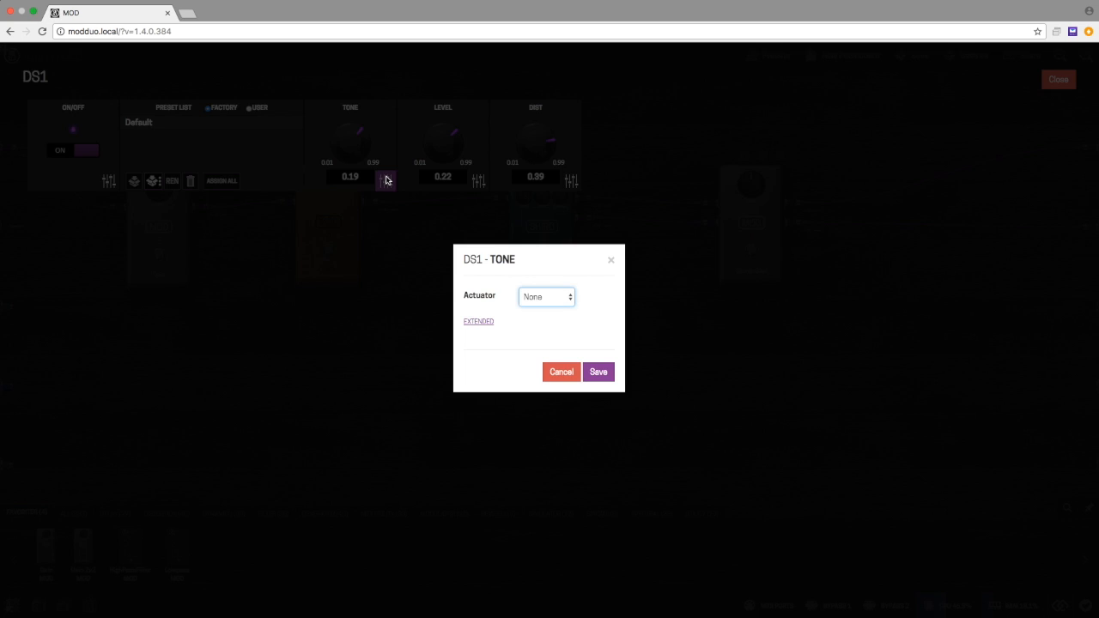
{"action": "left_click", "coordinate": [571, 297]}
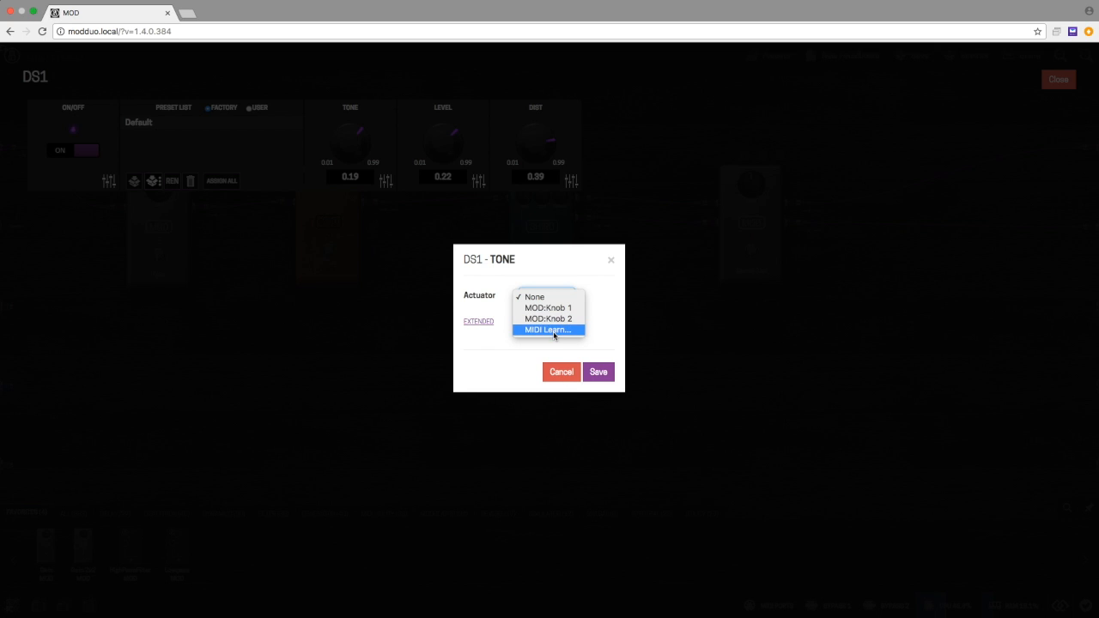
{"action": "left_click", "coordinate": [566, 378]}
{"action": "left_click", "coordinate": [564, 375]}
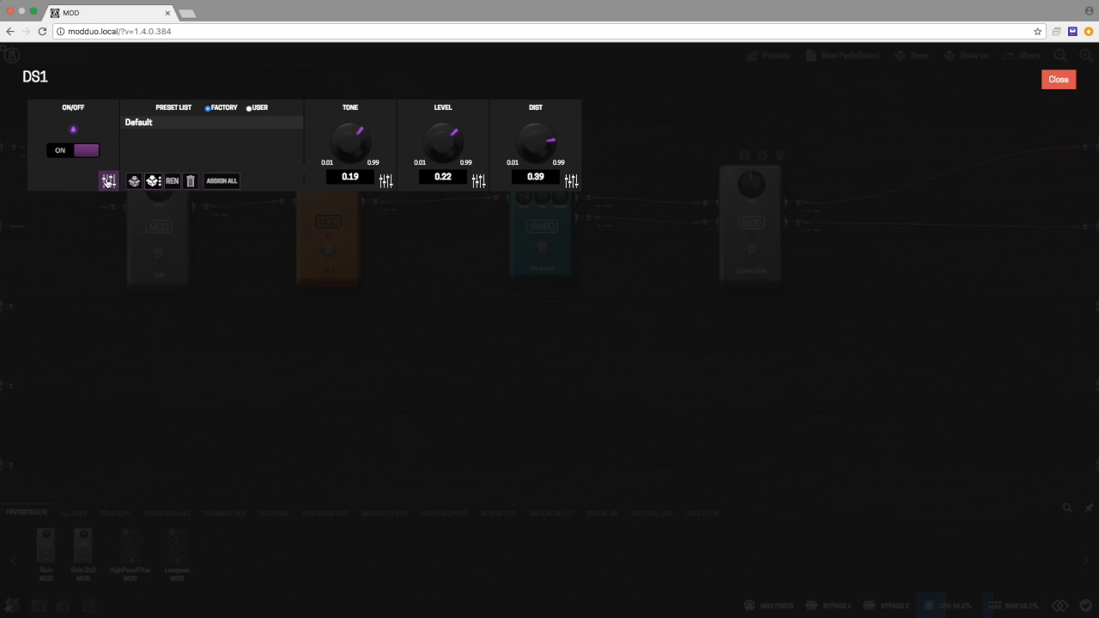
Step: Choose MIDI Learn as the actuator for the DS-1 bypass and reveal the extended label setting
{"action": "left_click", "coordinate": [108, 181]}
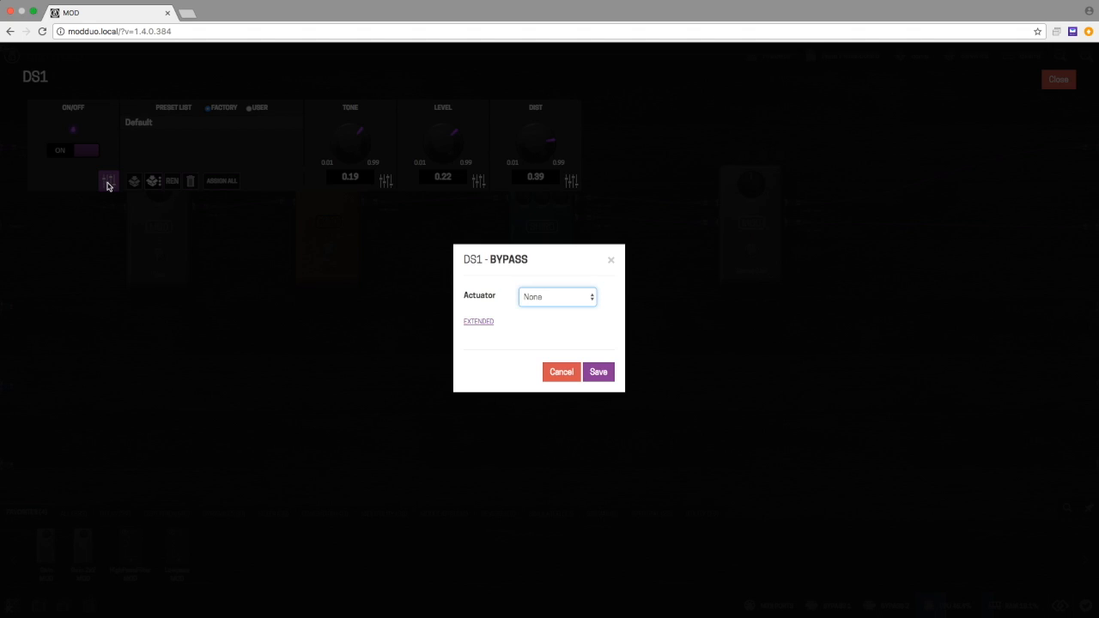
{"action": "left_click", "coordinate": [587, 297]}
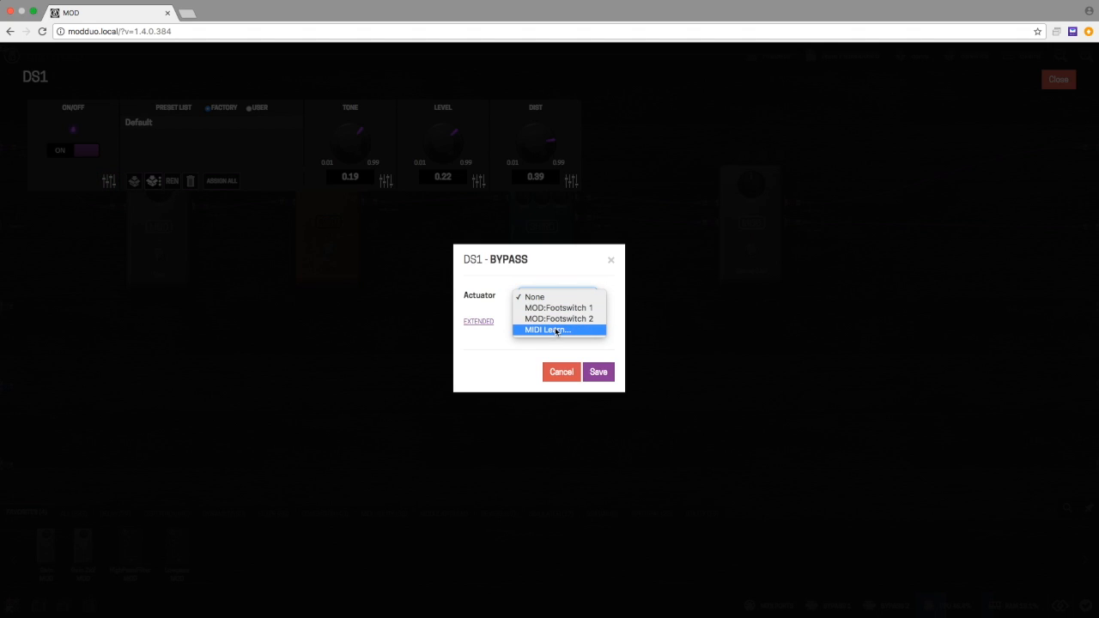
{"action": "left_click", "coordinate": [556, 330]}
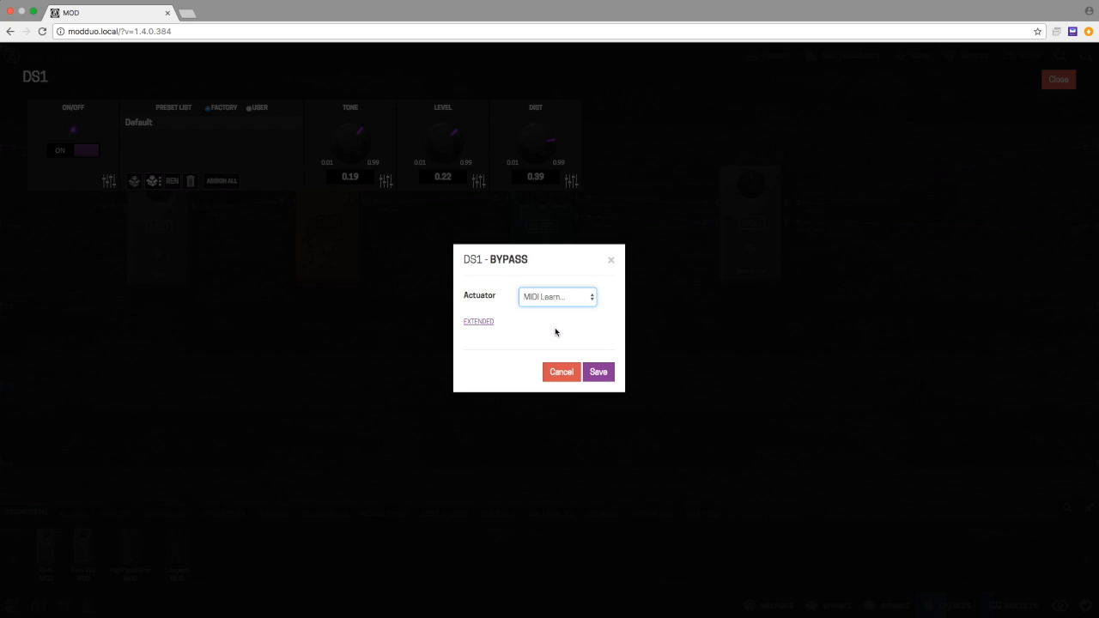
{"action": "left_click", "coordinate": [483, 326]}
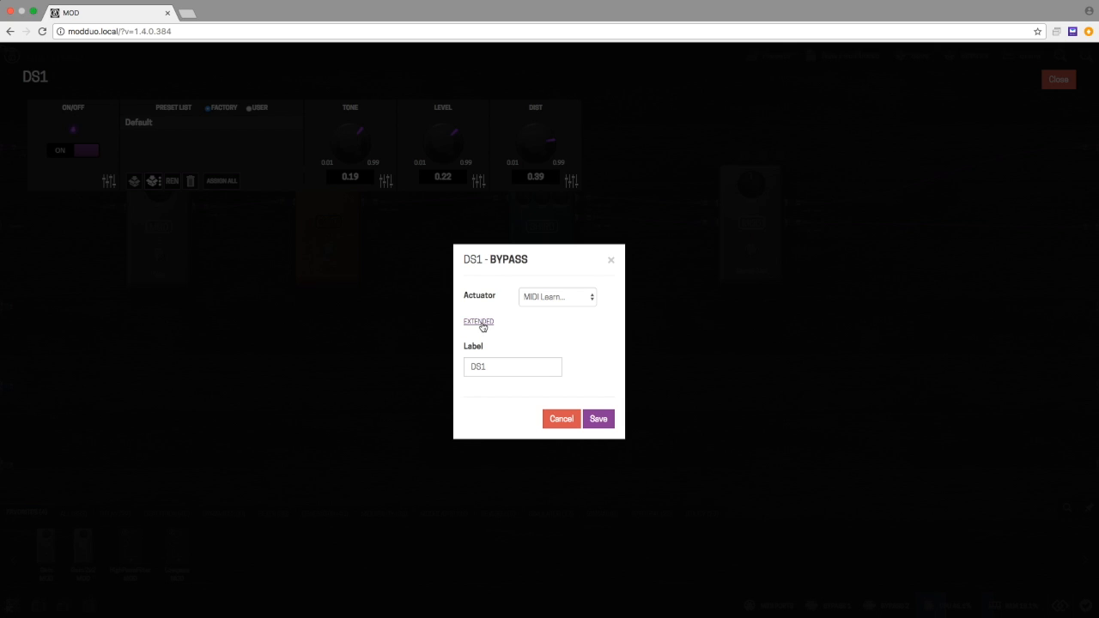
{"action": "left_click", "coordinate": [502, 366]}
{"action": "double_click", "coordinate": [501, 366]}
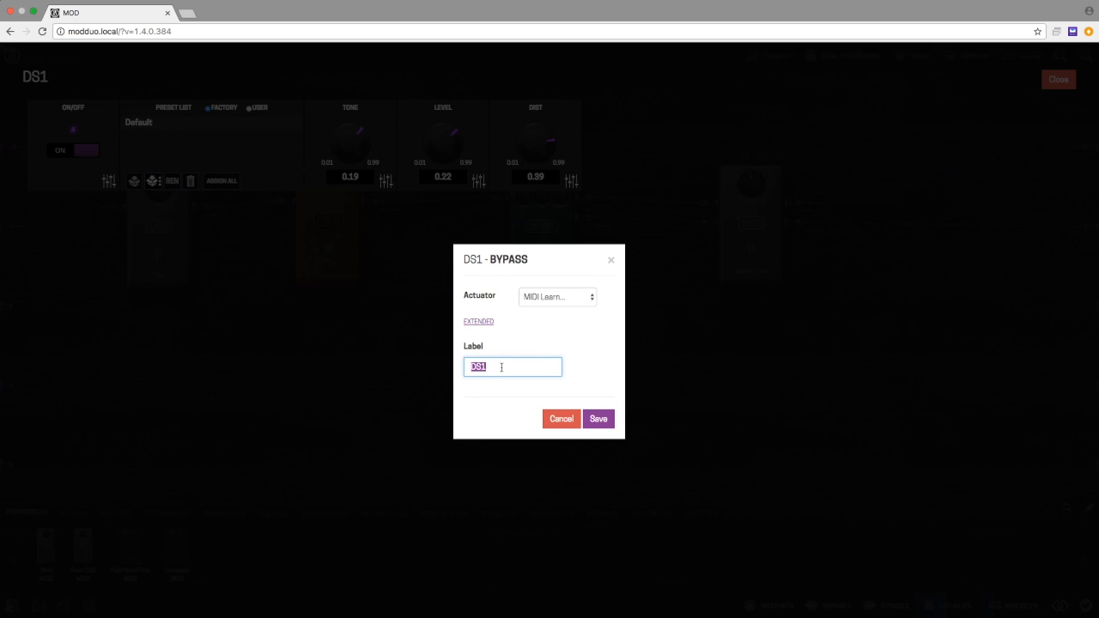
Step: Try MOD:Footswitch 1 as the DS-1 bypass actuator and test editing the label with "on/off" before restoring it to DS1
{"action": "left_click", "coordinate": [589, 302]}
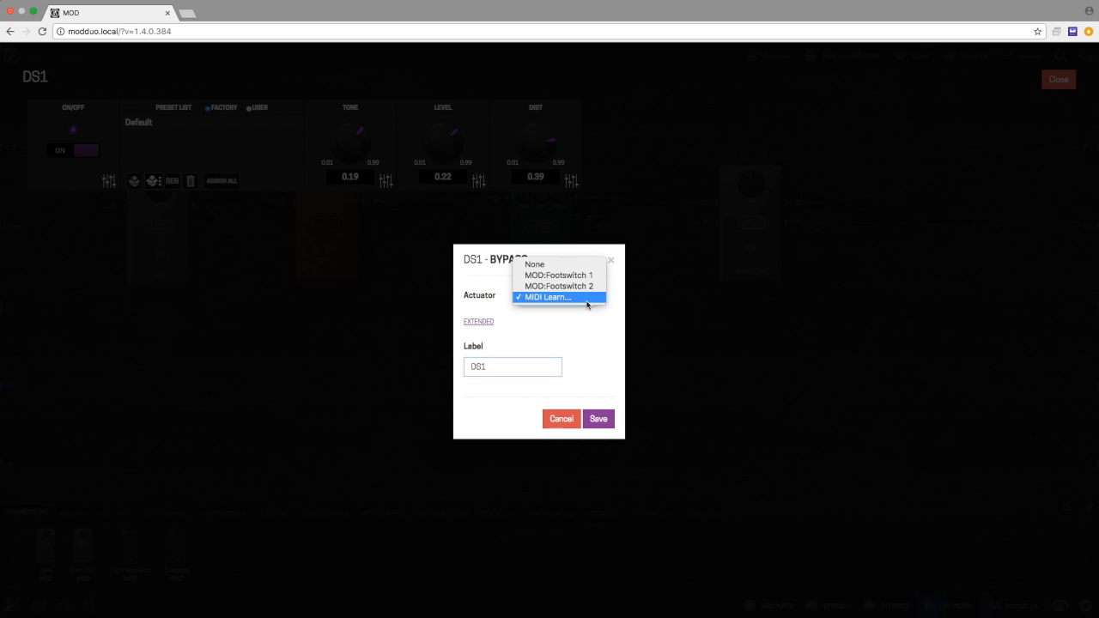
{"action": "left_click", "coordinate": [574, 275]}
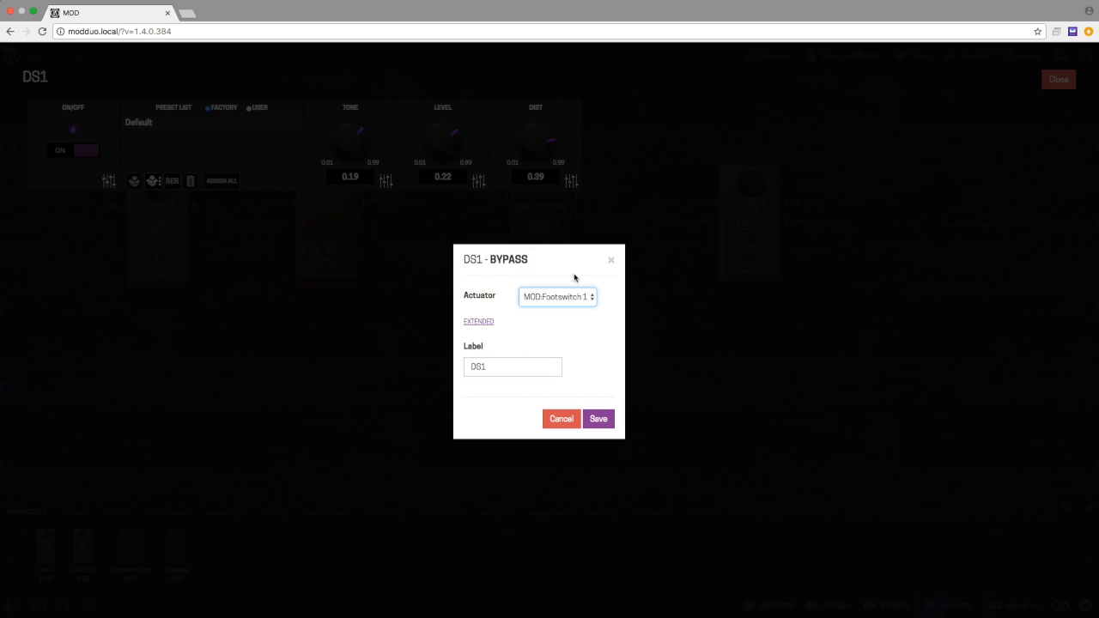
{"action": "double_click", "coordinate": [503, 366]}
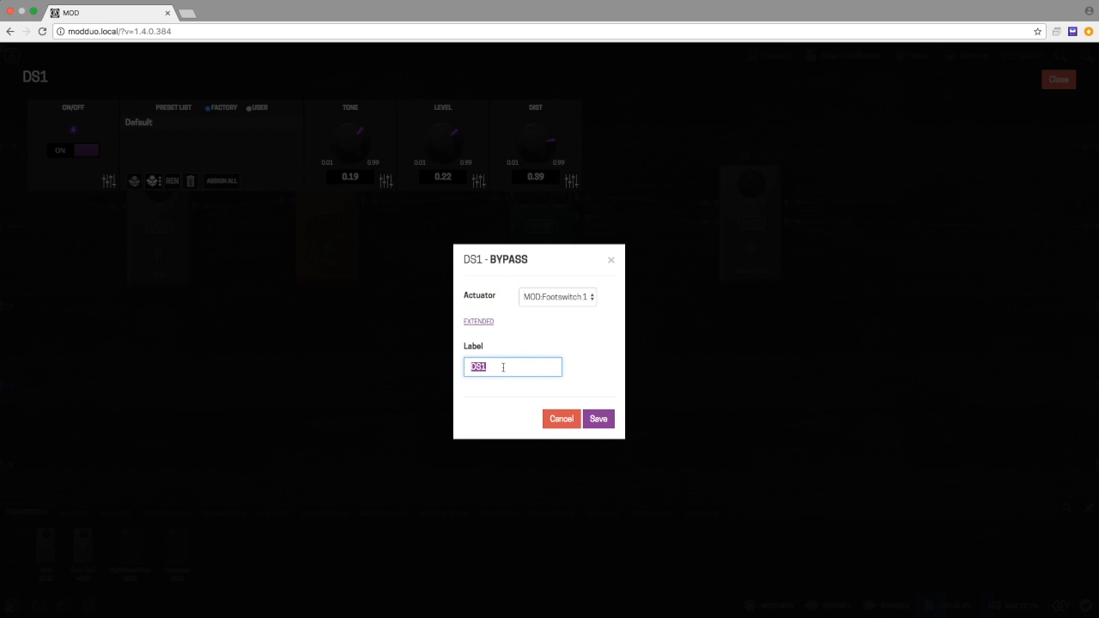
{"action": "key", "text": "Right"}
{"action": "type", "text": "on/off"}
{"action": "key", "text": "BackSpace"}
{"action": "key", "text": "BackSpace"}
{"action": "key", "text": "BackSpace"}
{"action": "key", "text": "BackSpace"}
{"action": "key", "text": "BackSpace"}
{"action": "key", "text": "BackSpace"}
{"action": "key", "text": "BackSpace"}
{"action": "key", "text": "BackSpace"}
{"action": "key", "text": "BackSpace"}
{"action": "type", "text": "DS1"}
Step: Set the DS-1 bypass actuator to MIDI Learn, save the assignment and close the pedal's settings
{"action": "left_click", "coordinate": [576, 298]}
{"action": "left_click", "coordinate": [565, 318]}
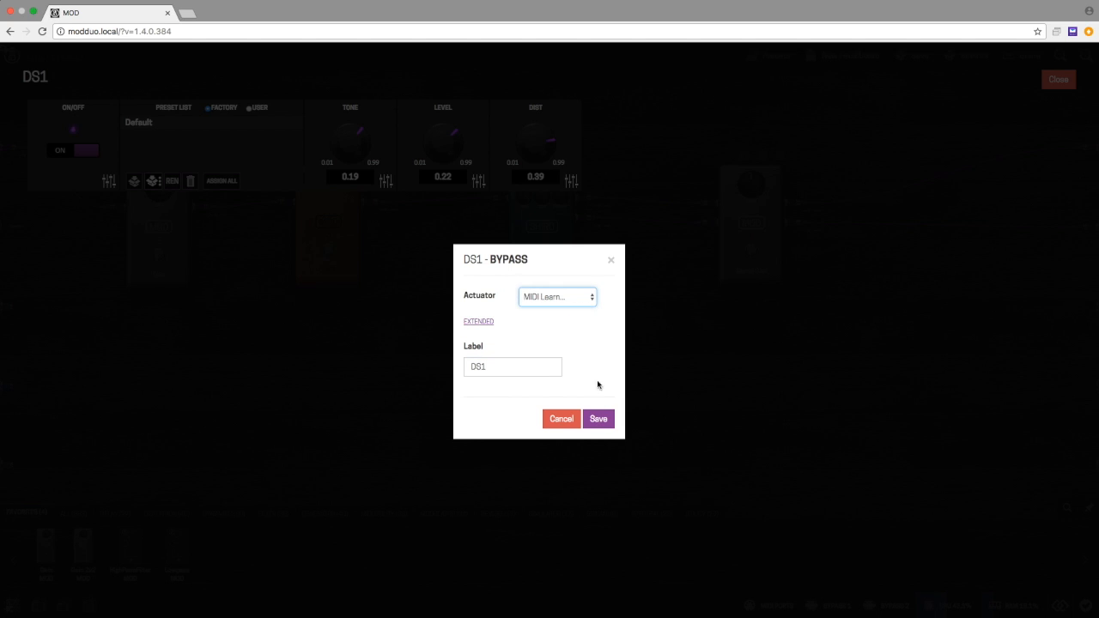
{"action": "left_click", "coordinate": [598, 420]}
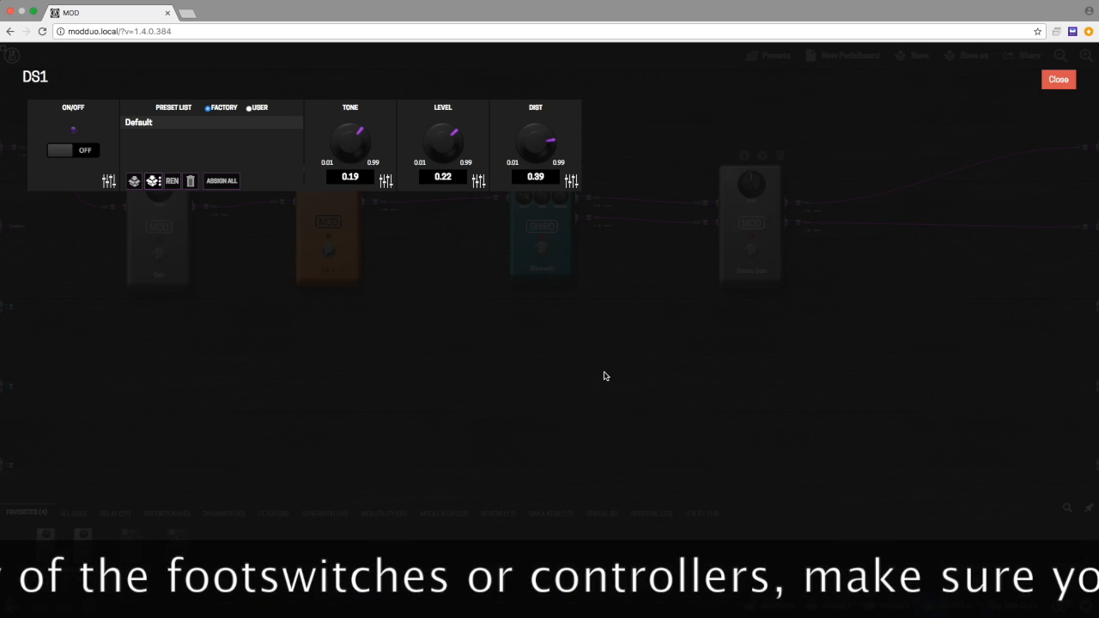
{"action": "left_click", "coordinate": [89, 160]}
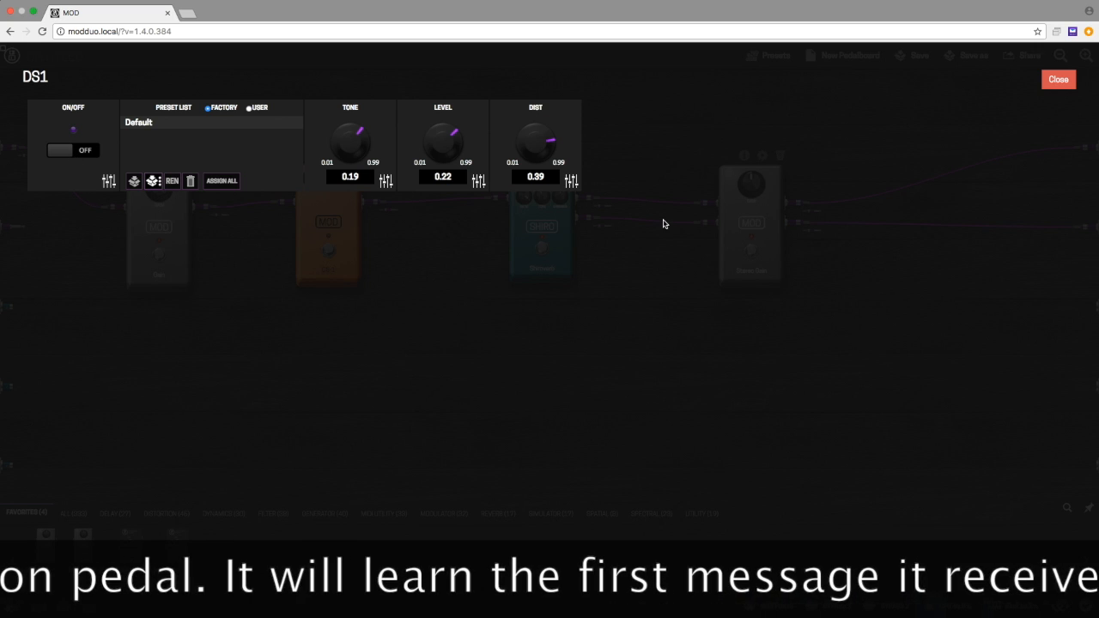
{"action": "left_click", "coordinate": [1068, 77]}
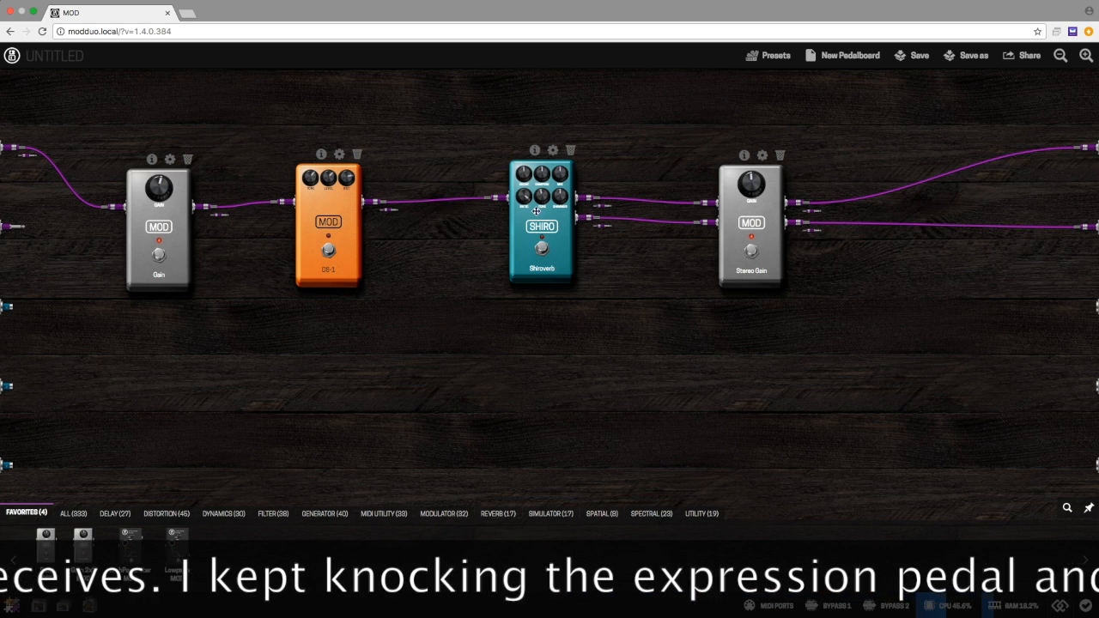
Step: Assign the Shiroverb pedal's bypass to MIDI Learn, save the assignment and close the pedal's settings
{"action": "left_click", "coordinate": [552, 150]}
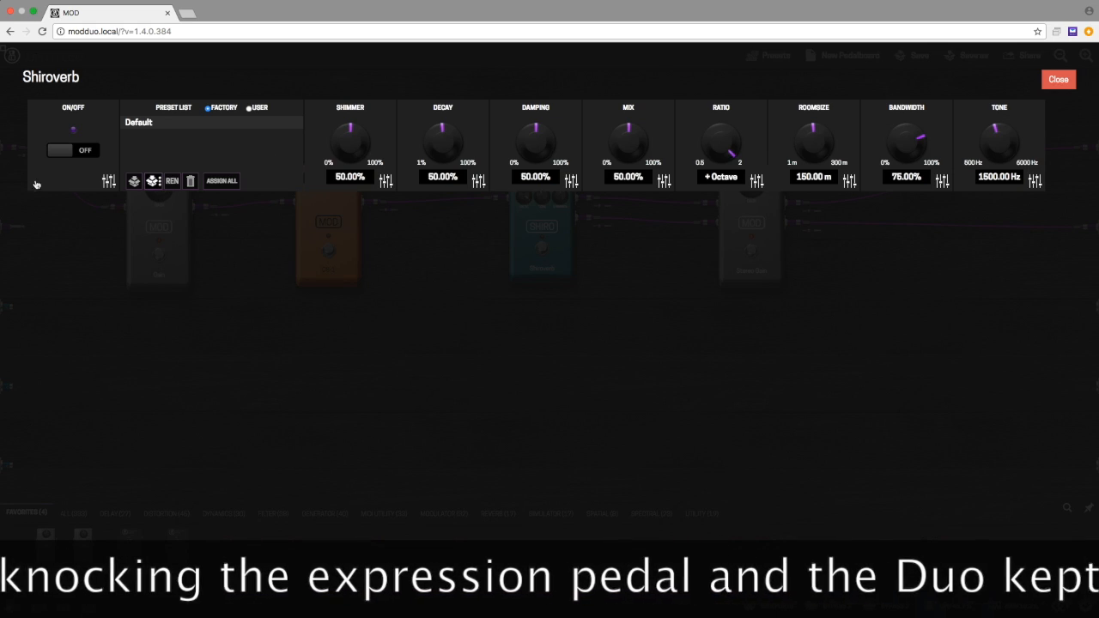
{"action": "left_click", "coordinate": [107, 181]}
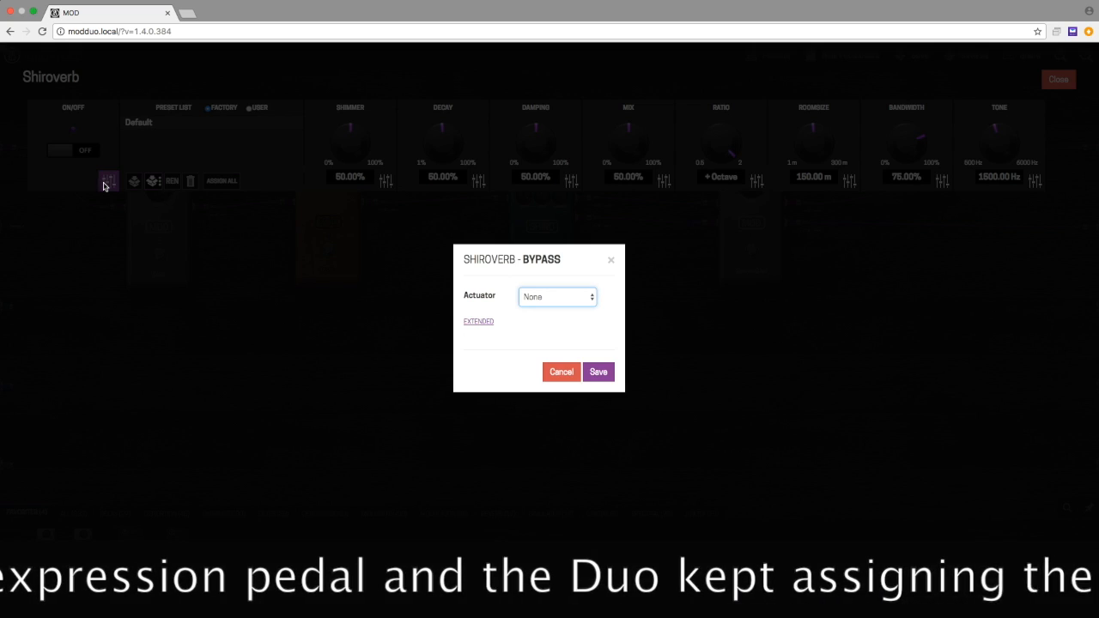
{"action": "left_click", "coordinate": [590, 299]}
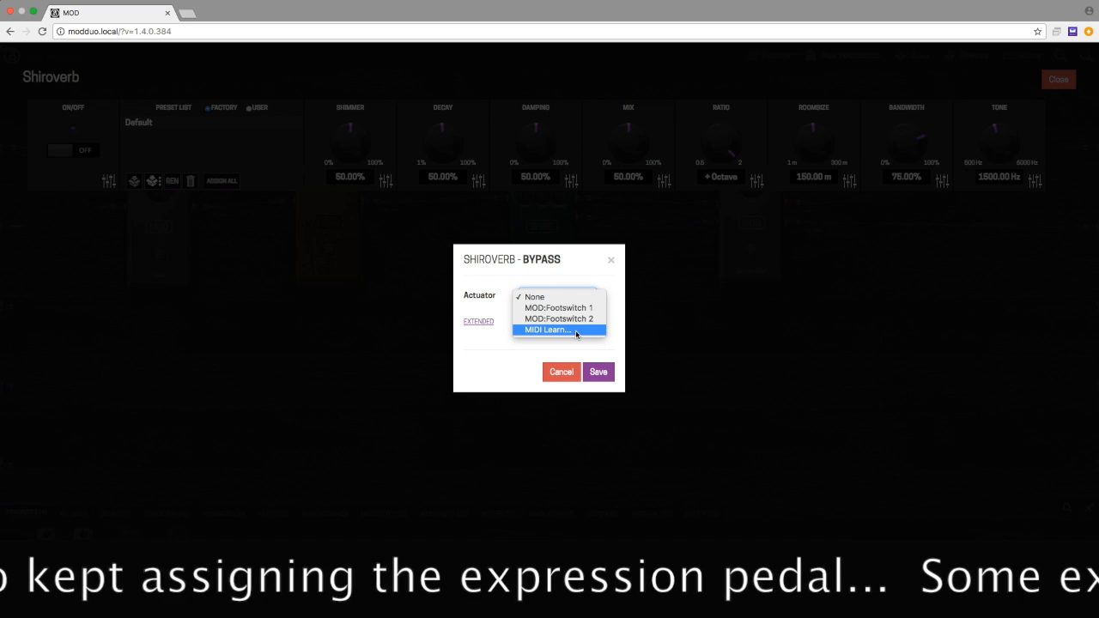
{"action": "left_click", "coordinate": [576, 331]}
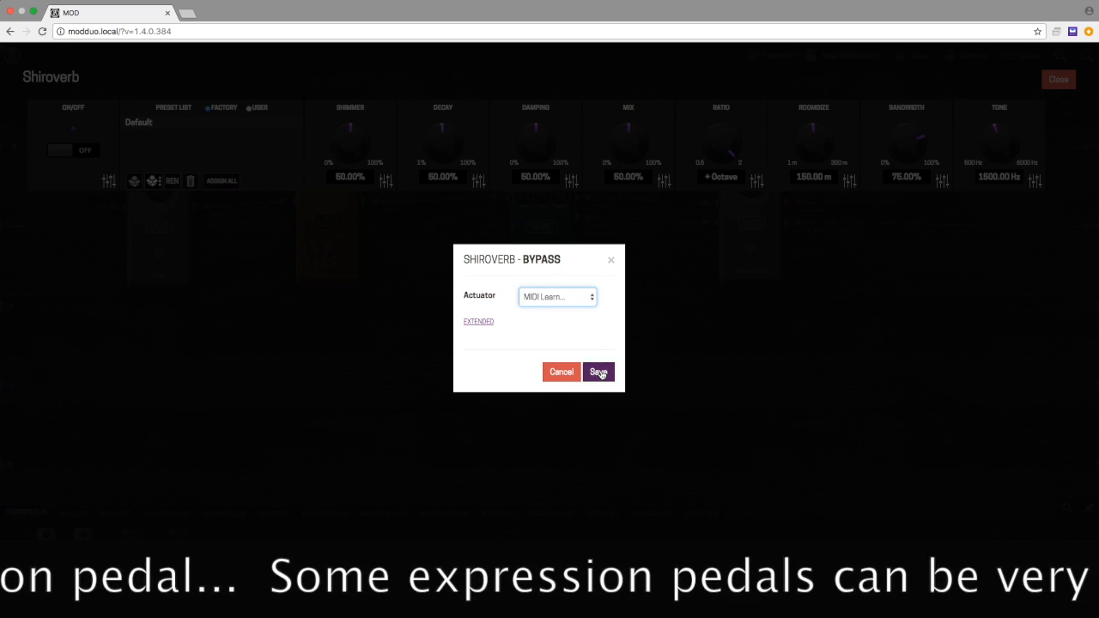
{"action": "left_click", "coordinate": [600, 372]}
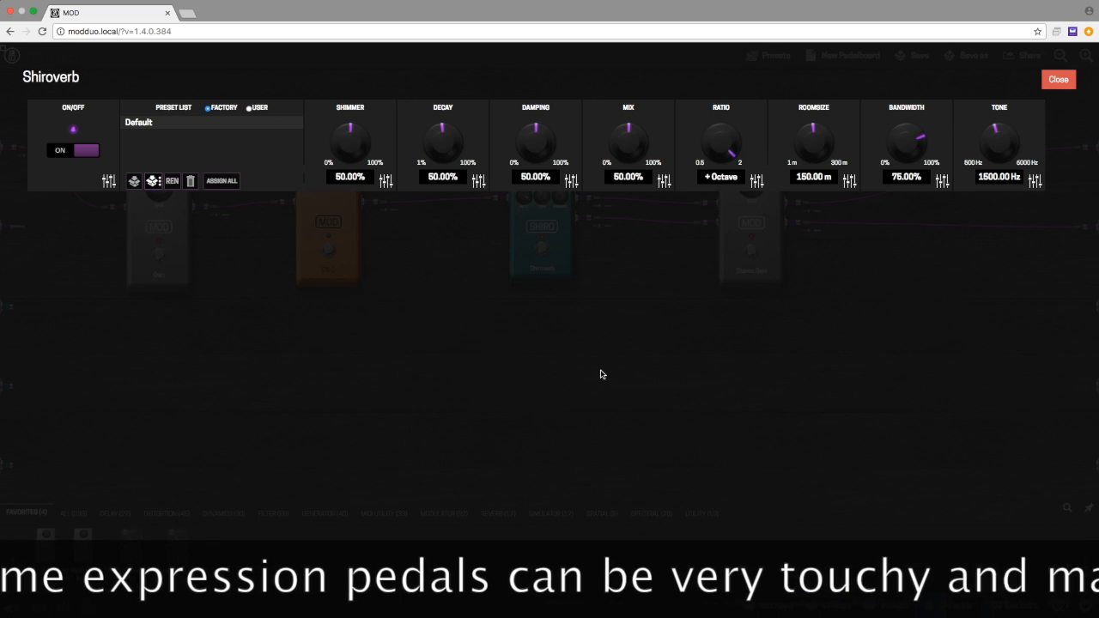
{"action": "left_click", "coordinate": [1066, 80]}
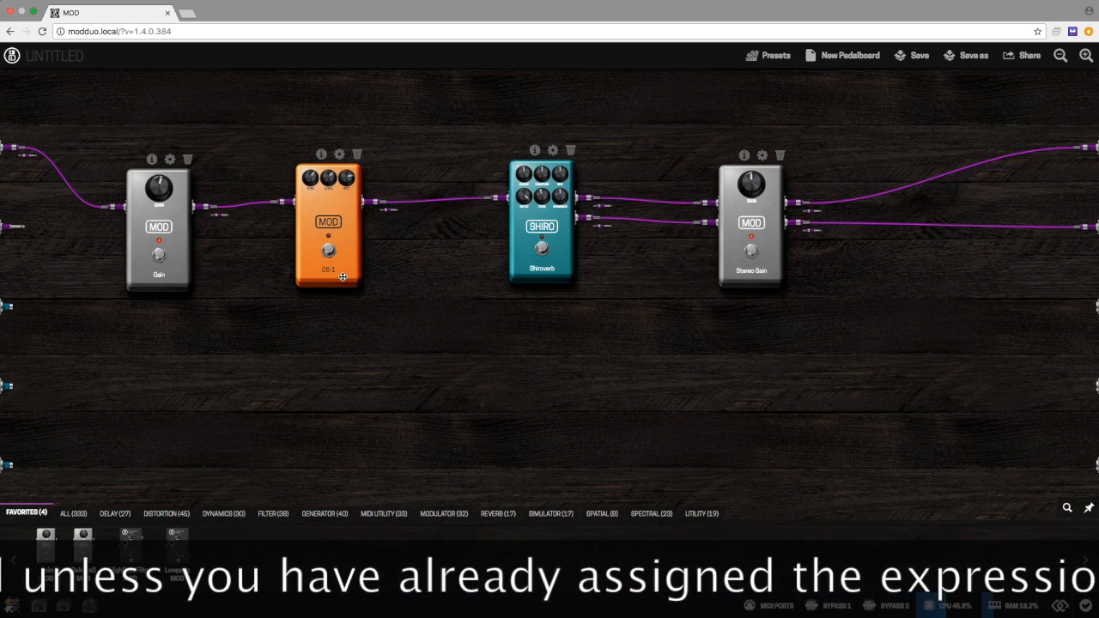
Step: Open the Stereo Gain pedal's settings, set its gain actuator to MIDI Learn and save the assignment
{"action": "left_click", "coordinate": [763, 156]}
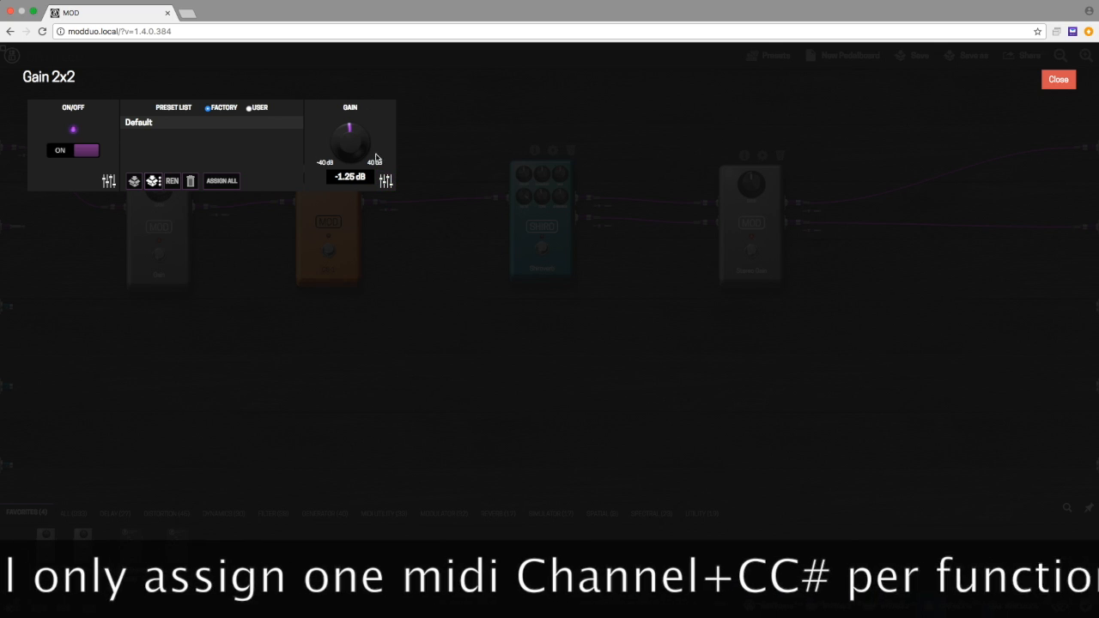
{"action": "left_click", "coordinate": [385, 181]}
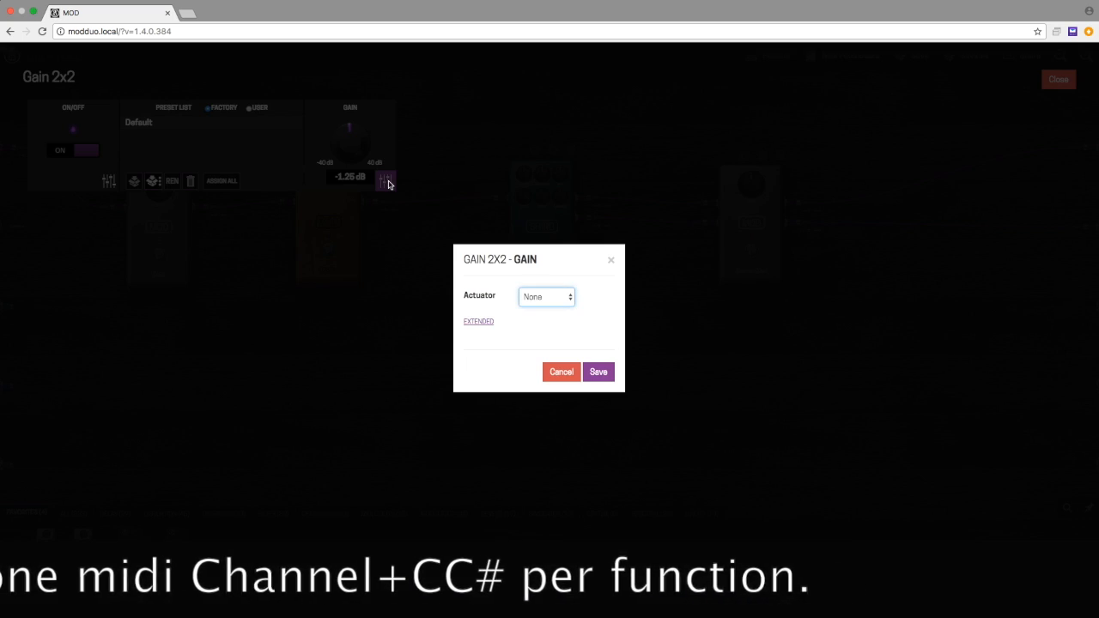
{"action": "left_click", "coordinate": [567, 297]}
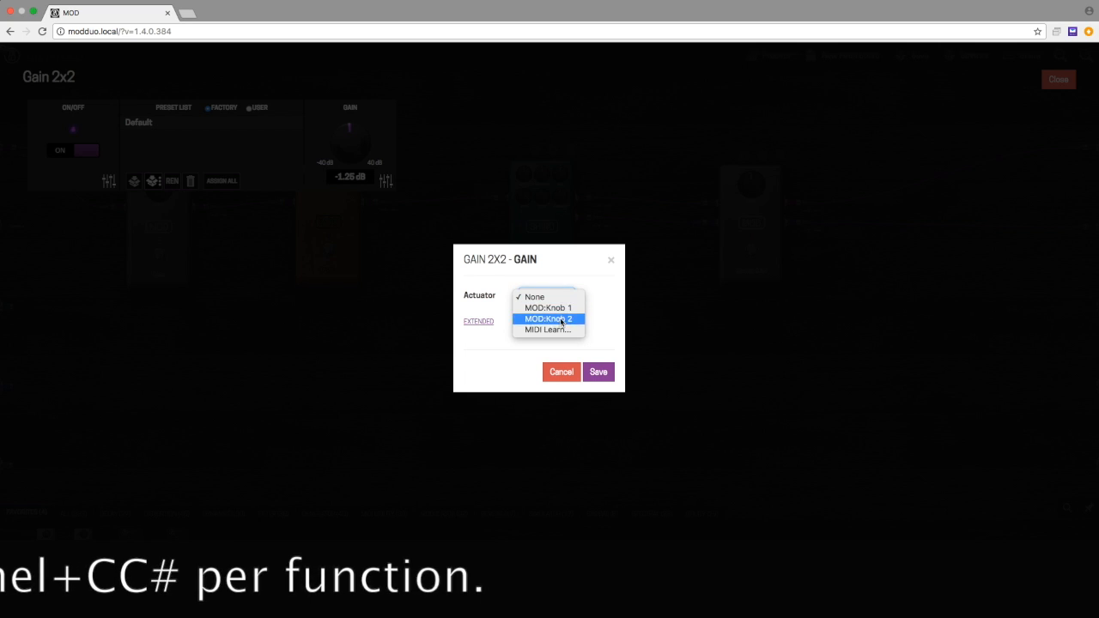
{"action": "left_click", "coordinate": [556, 330]}
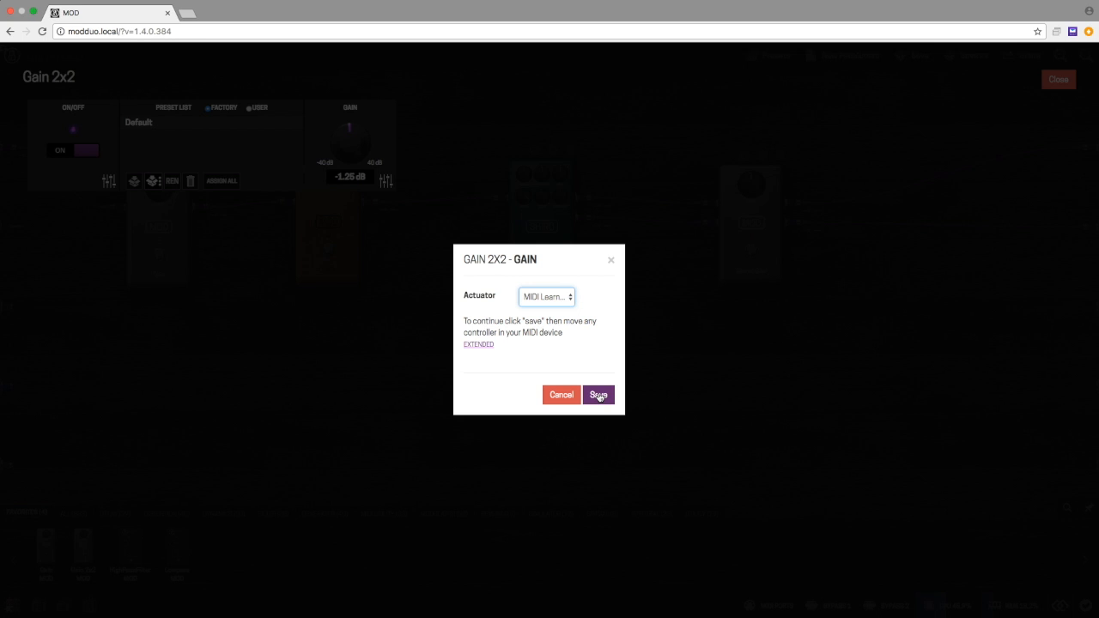
{"action": "left_click", "coordinate": [598, 395]}
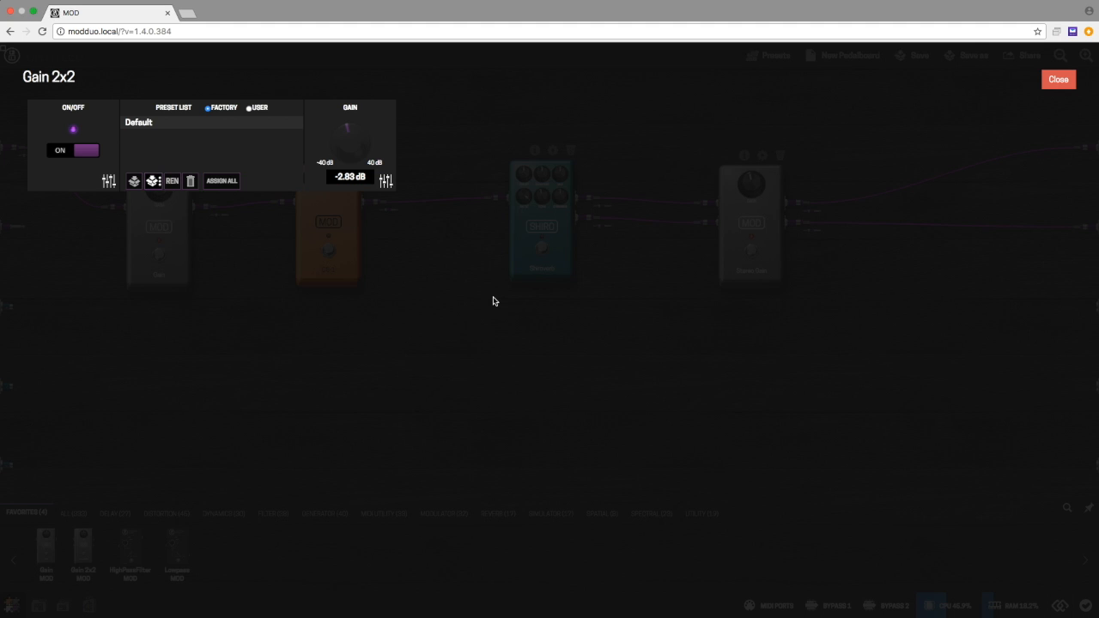
Step: Reveal the extended options of the Stereo Gain's gain assignment, then set its actuator to None and save
{"action": "left_click", "coordinate": [385, 180]}
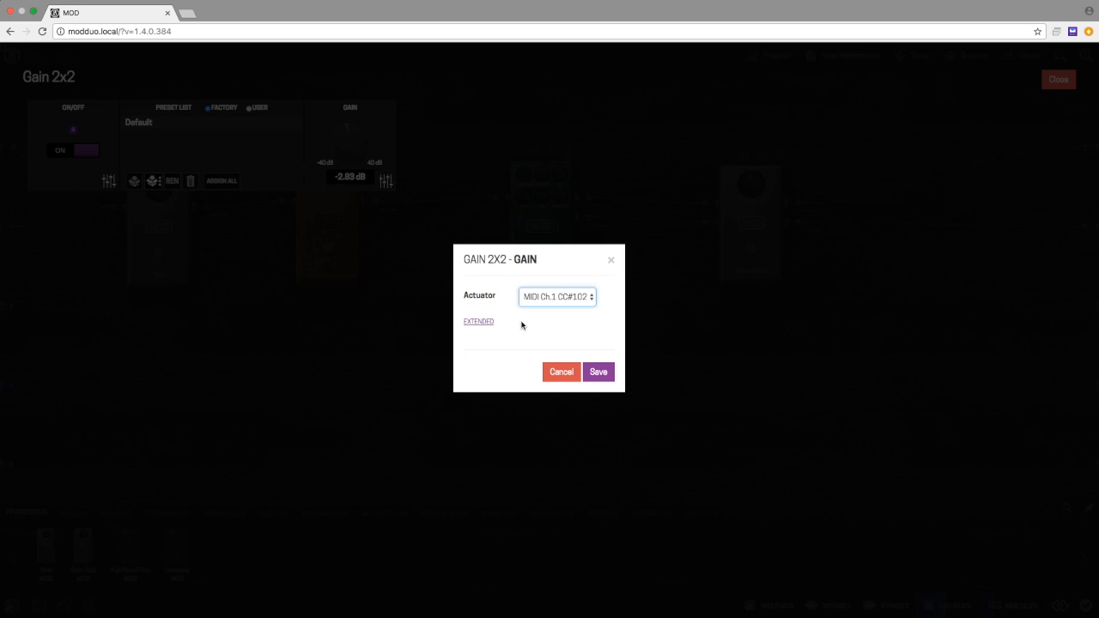
{"action": "left_click", "coordinate": [473, 324]}
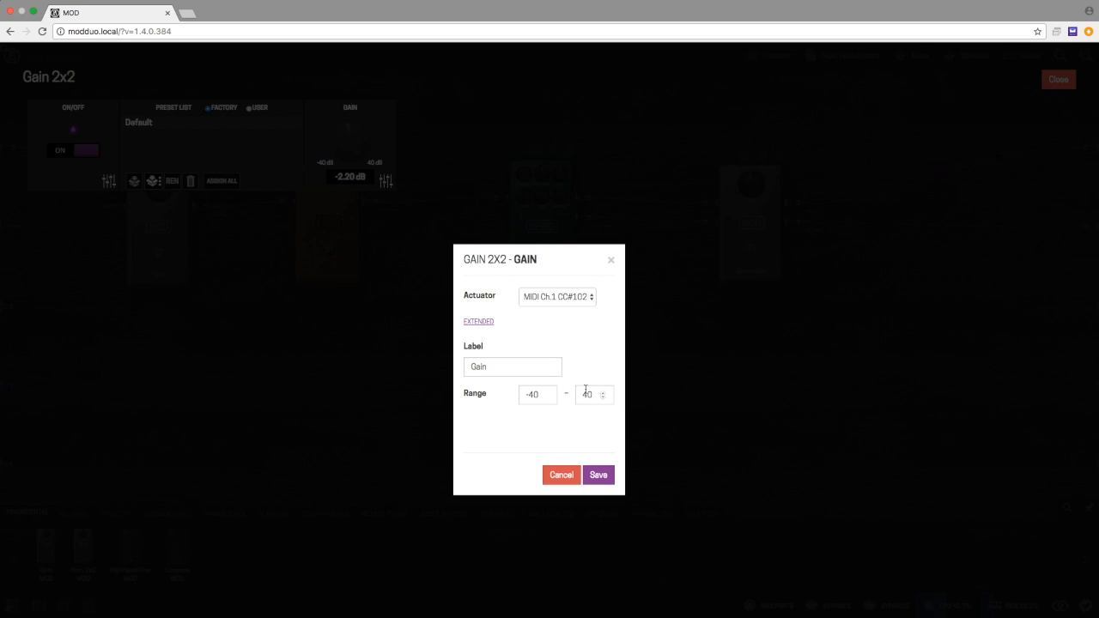
{"action": "left_click", "coordinate": [589, 297]}
{"action": "left_click", "coordinate": [573, 254]}
{"action": "left_click", "coordinate": [598, 475]}
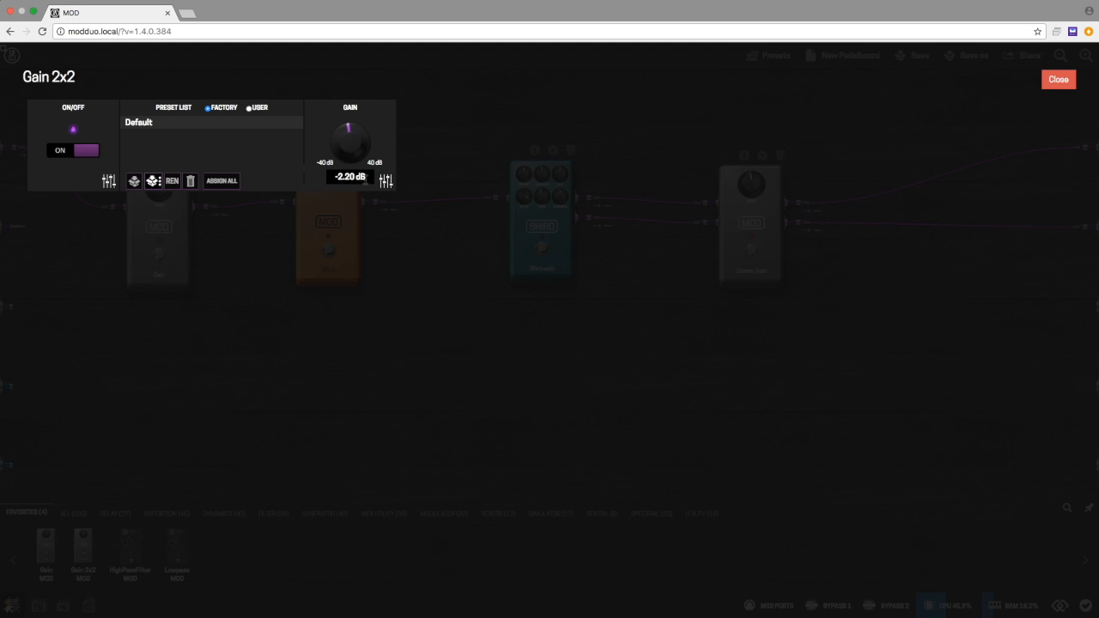
Step: Reassign the Stereo Gain's gain to MIDI Learn with the range maximum set to 0, save it and close the pedal's settings
{"action": "left_click", "coordinate": [386, 181]}
{"action": "left_click", "coordinate": [527, 291]}
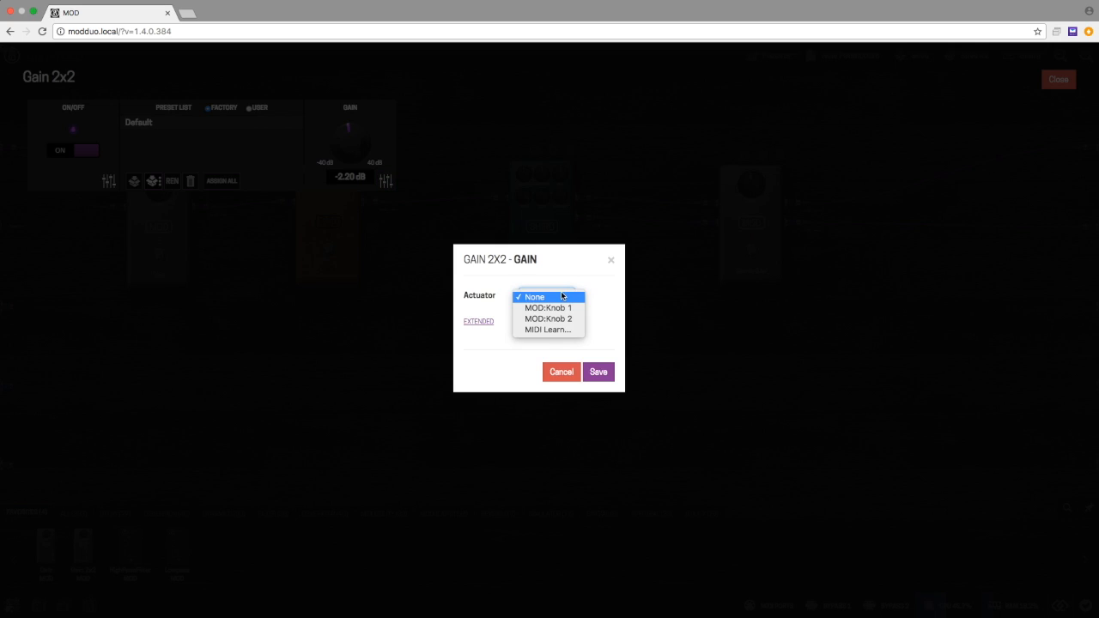
{"action": "left_click", "coordinate": [519, 329]}
{"action": "left_click", "coordinate": [470, 326]}
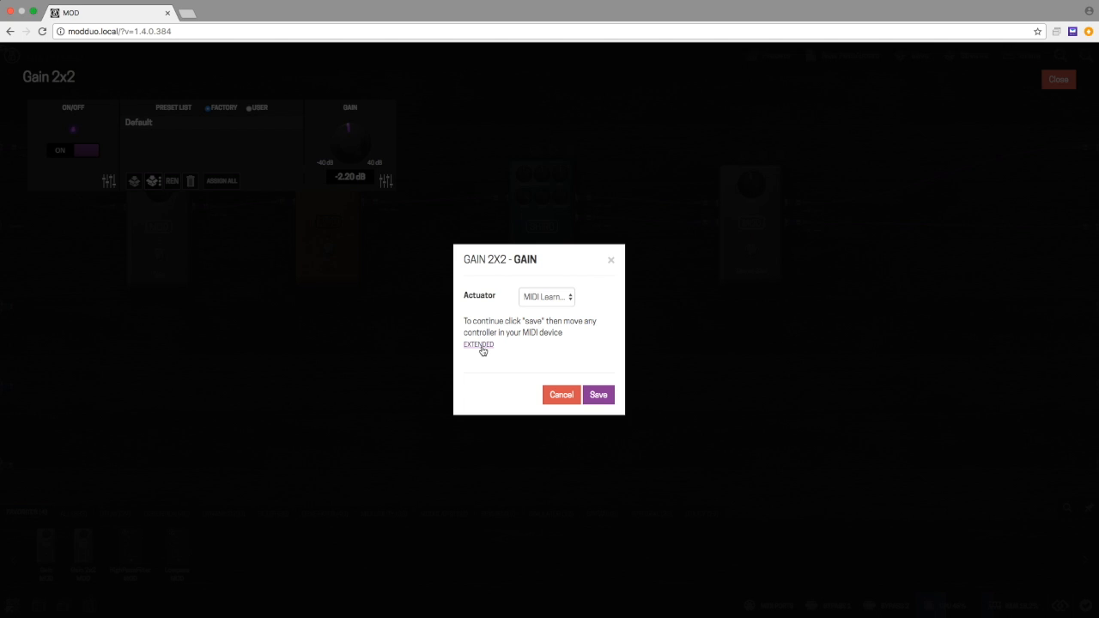
{"action": "left_click", "coordinate": [482, 346]}
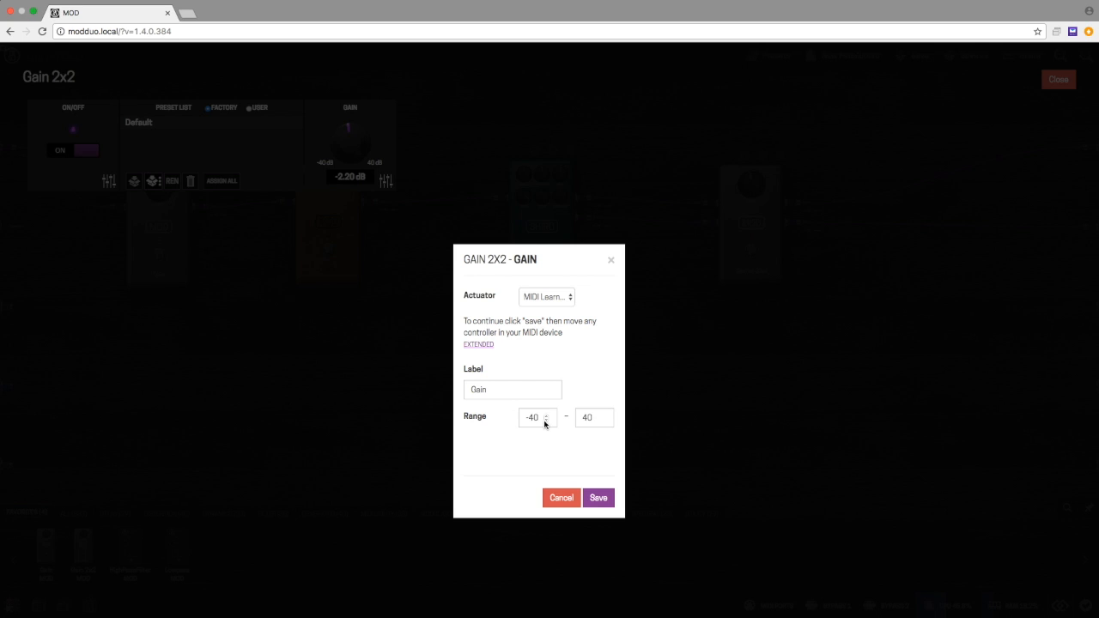
{"action": "left_click", "coordinate": [593, 417]}
{"action": "double_click", "coordinate": [594, 418]}
{"action": "type", "text": "0"}
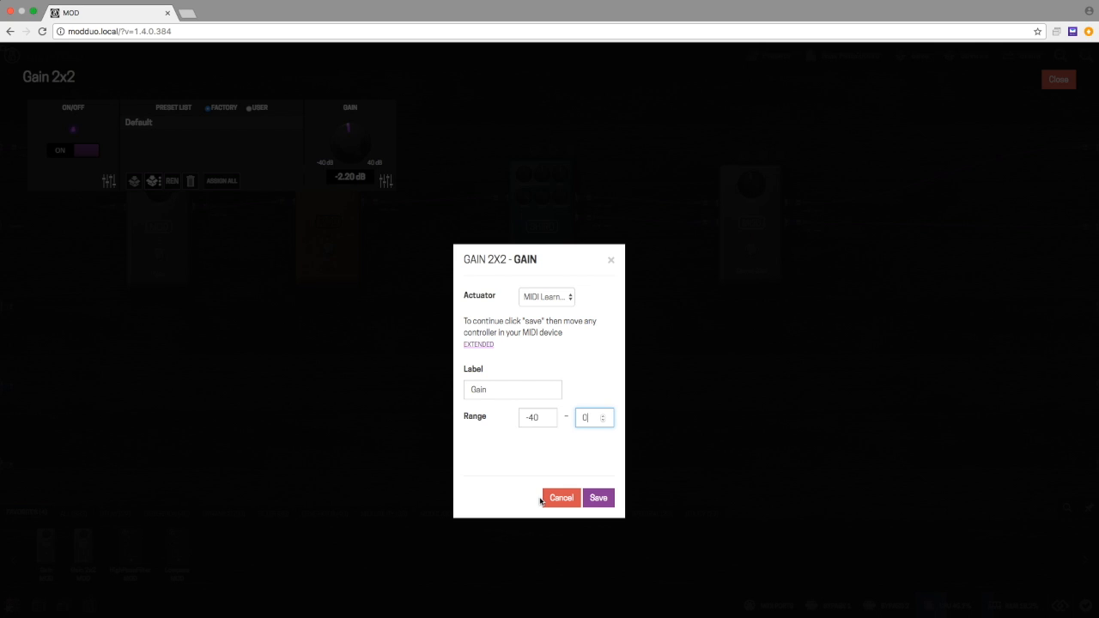
{"action": "left_click", "coordinate": [597, 499]}
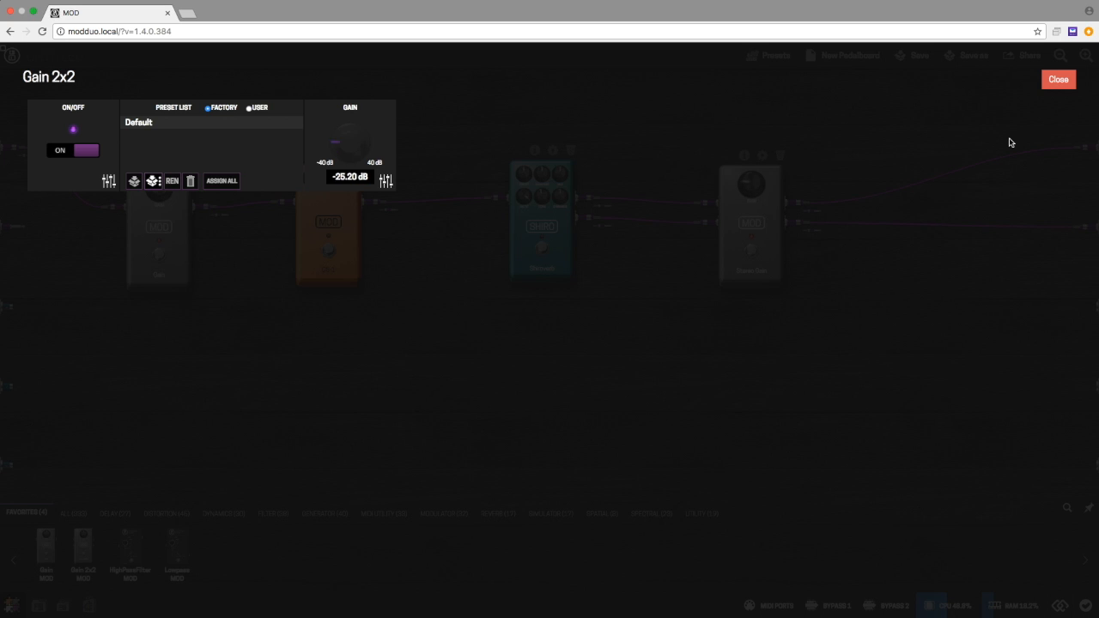
{"action": "left_click", "coordinate": [1057, 80]}
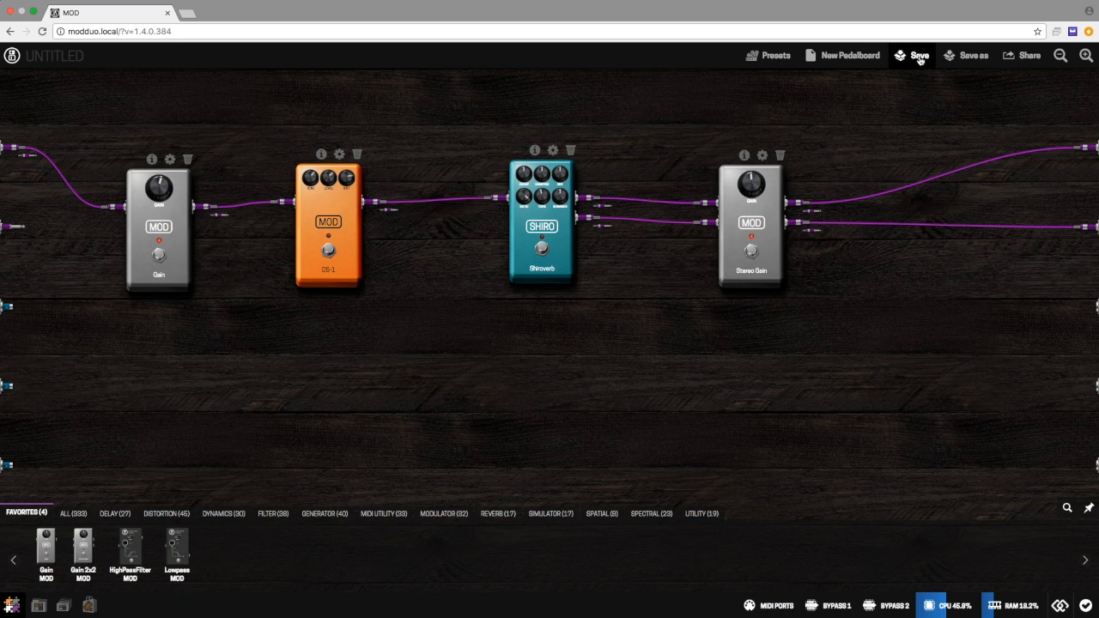
Step: Save the pedalboard under the name "Soft Step Demo"
{"action": "left_click", "coordinate": [973, 55]}
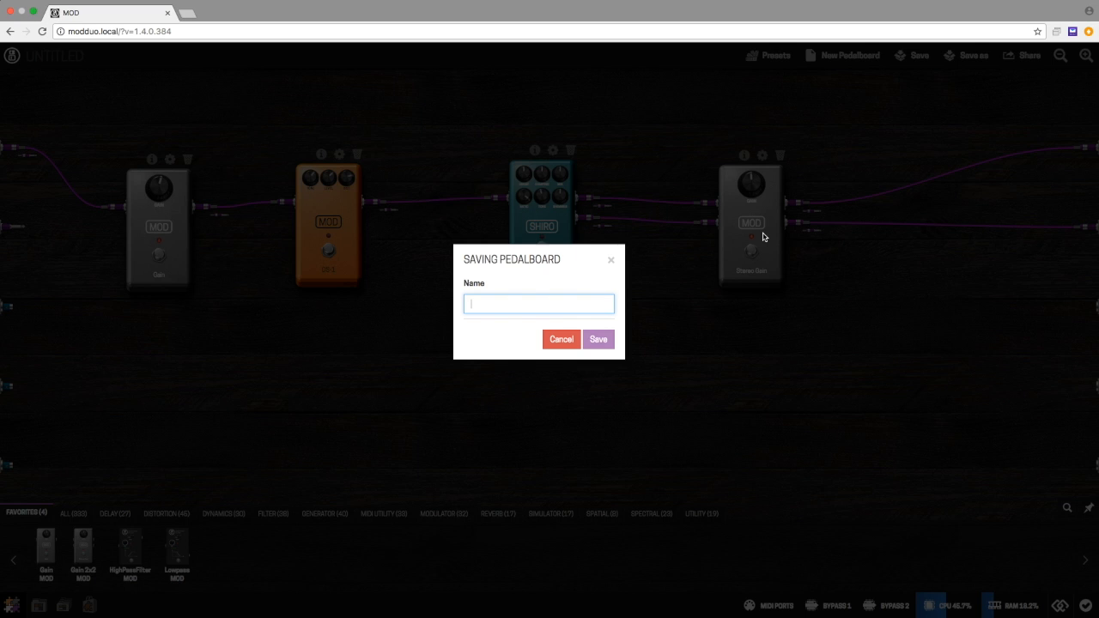
{"action": "type", "text": "Soft Step"}
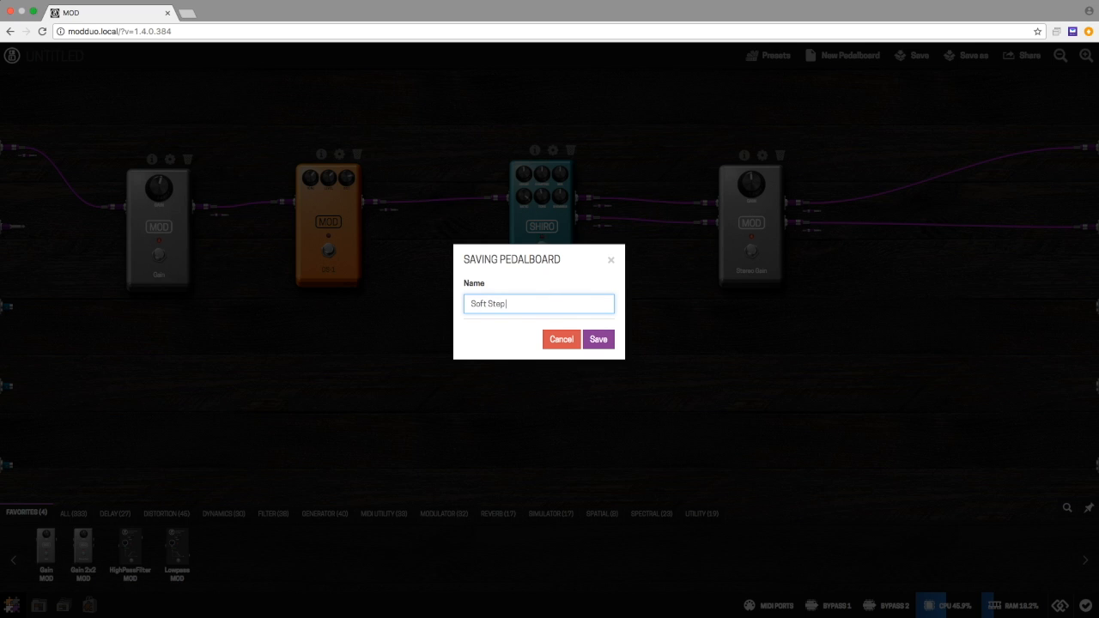
{"action": "type", "text": " Demo"}
{"action": "left_click", "coordinate": [595, 343]}
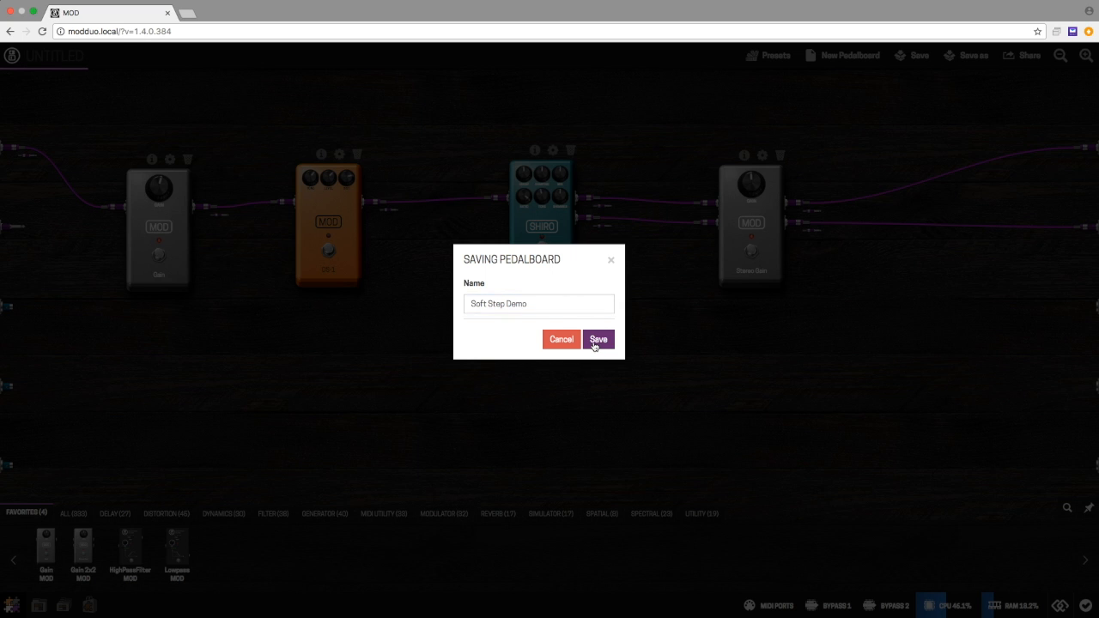